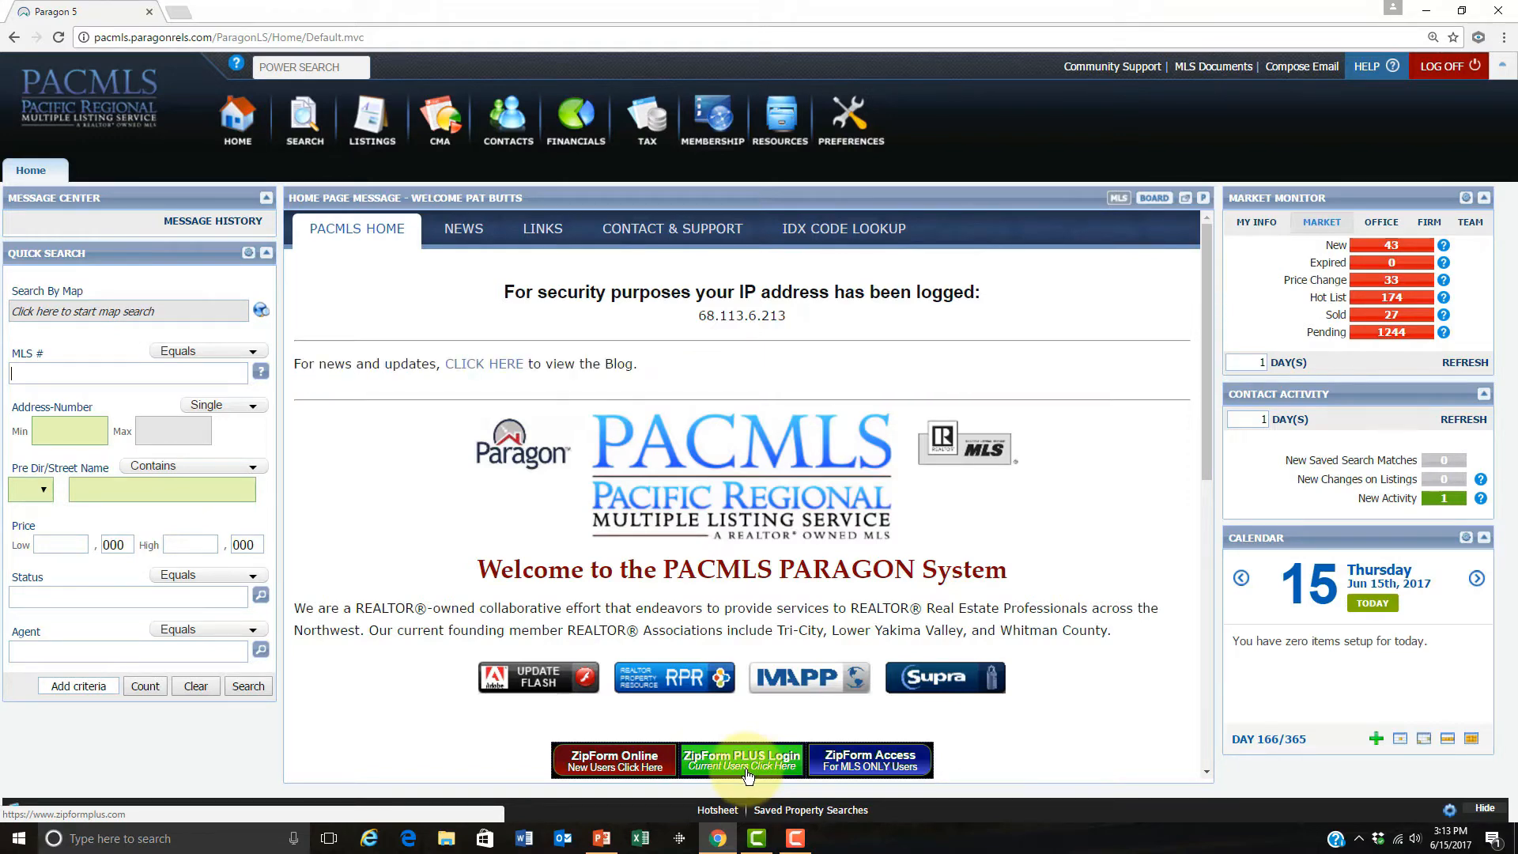
- Open zipForm Plus for current users from the PACMLS home page, sign in with the prefilled credentials, and go to the templates
click(748, 765)
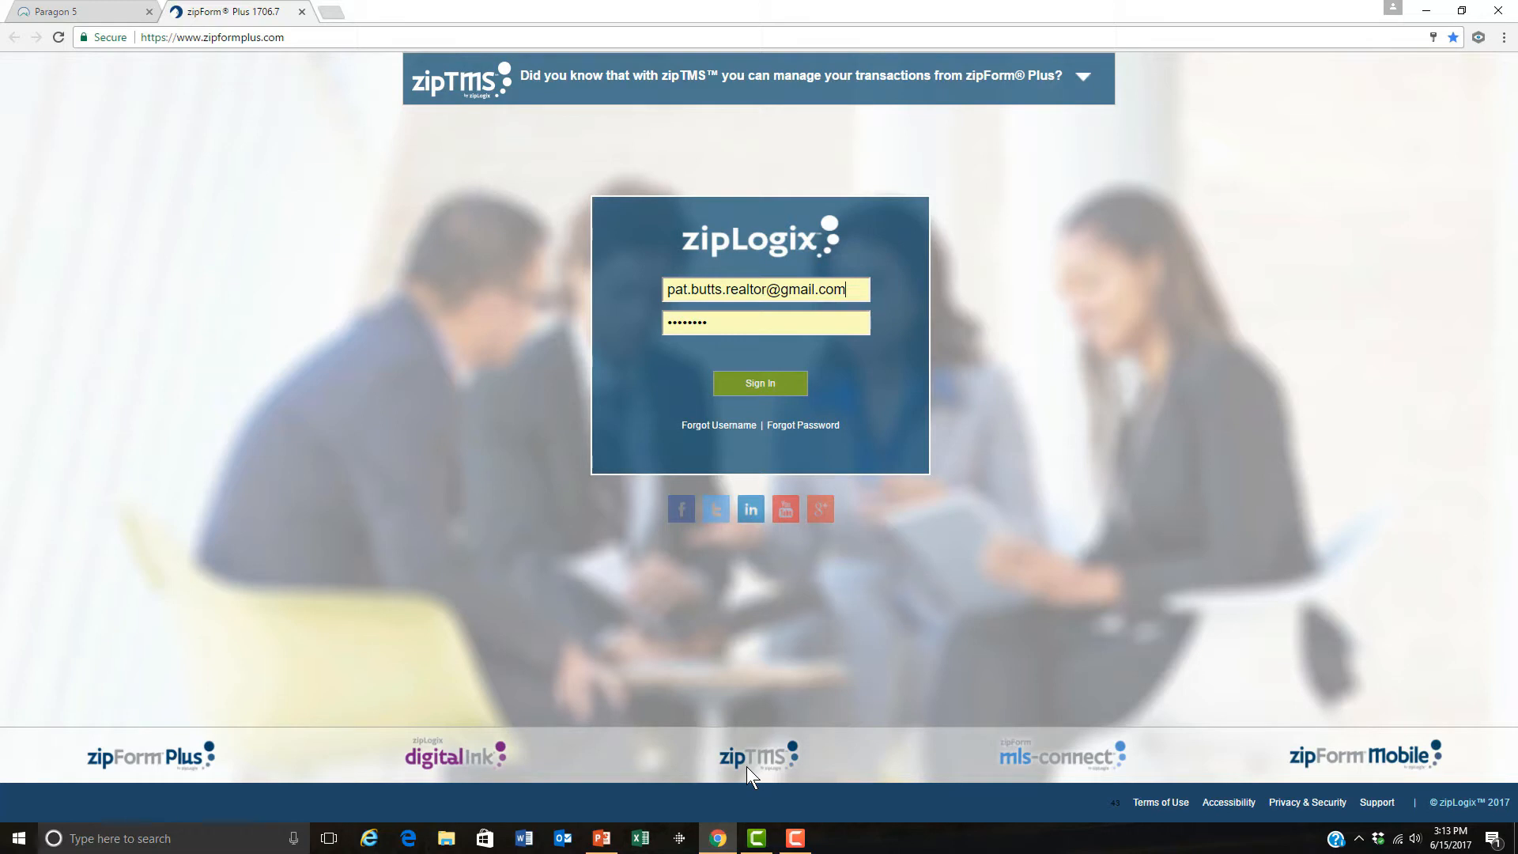
click(768, 385)
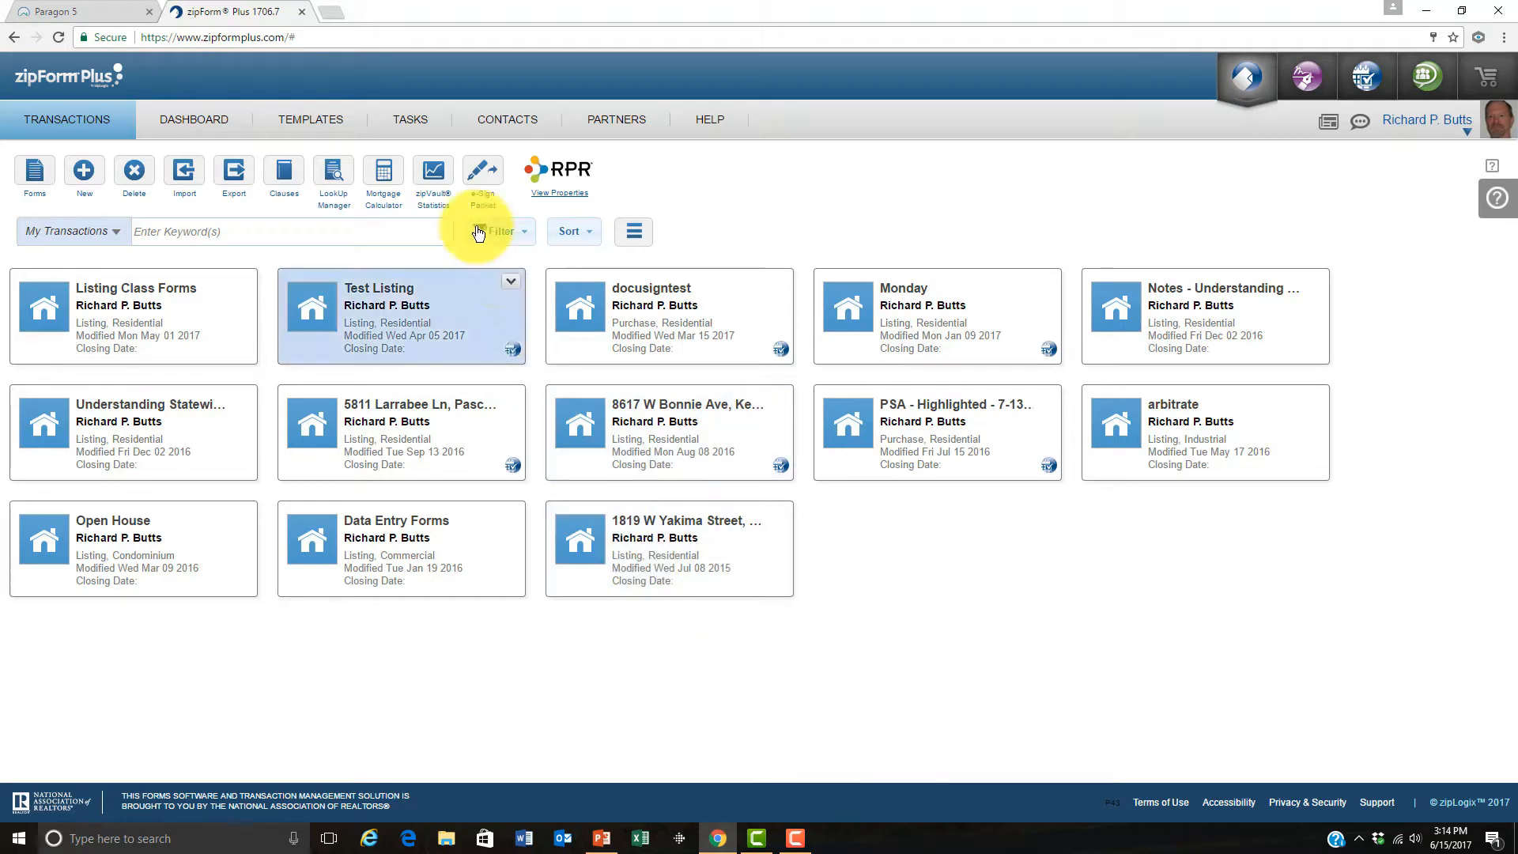
click(315, 125)
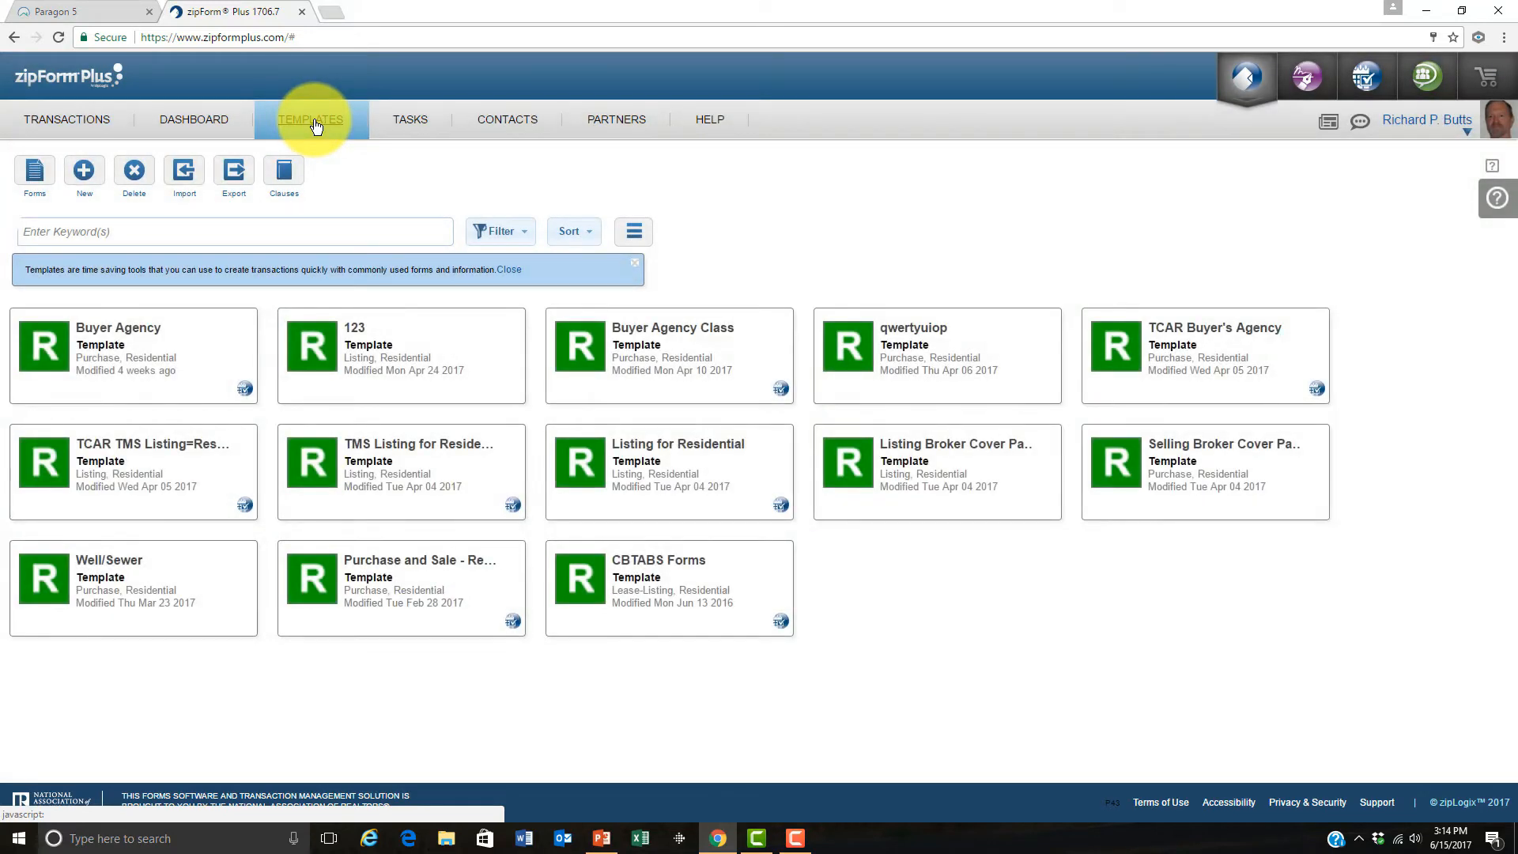
- Create and save a new template named Video with type Listing and property type Residential, without applying an existing template
click(77, 185)
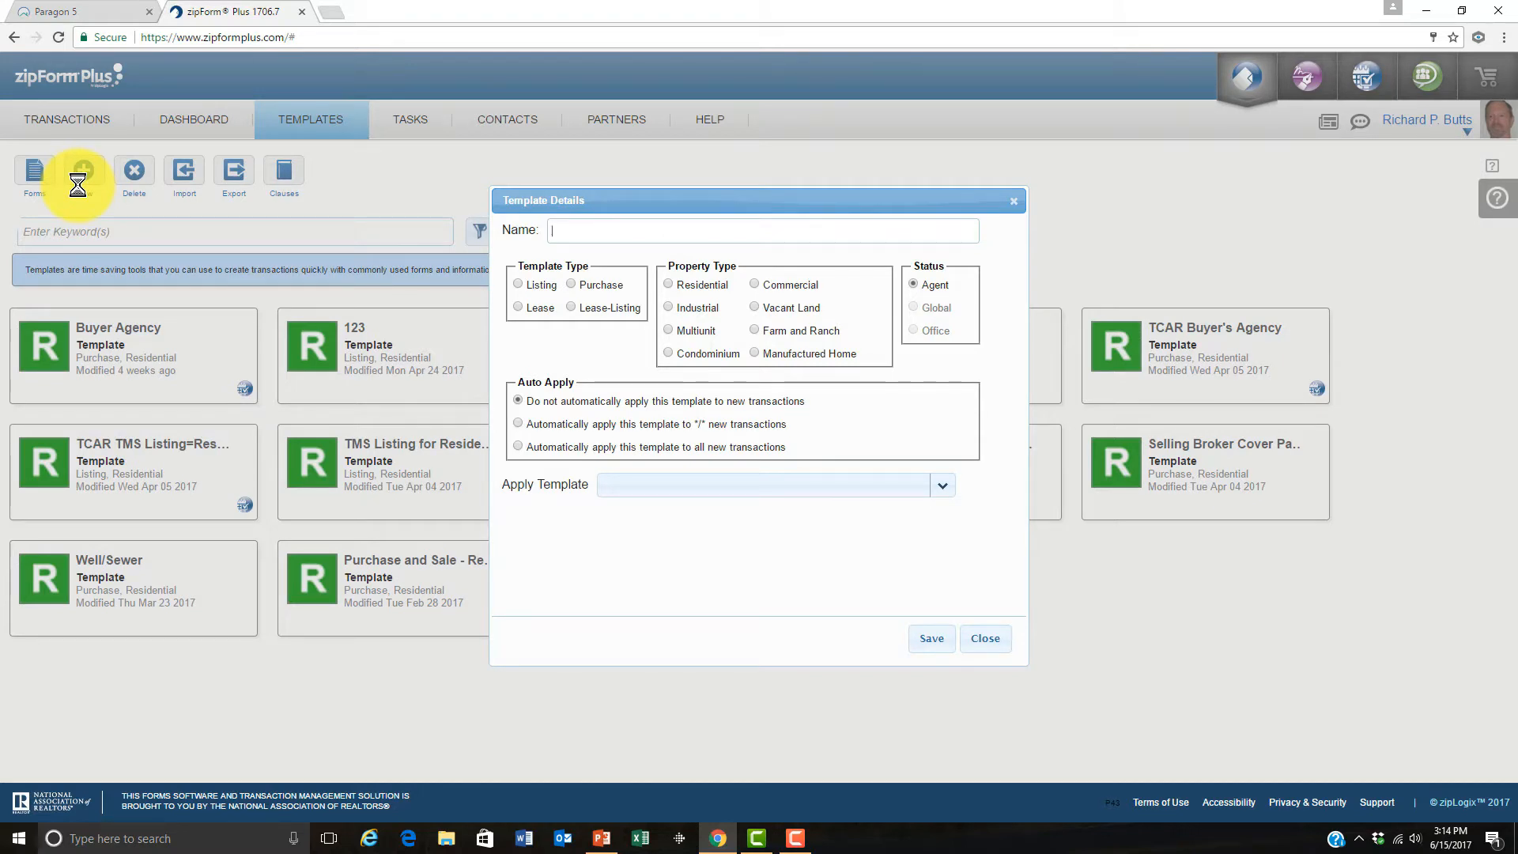
text(Video)
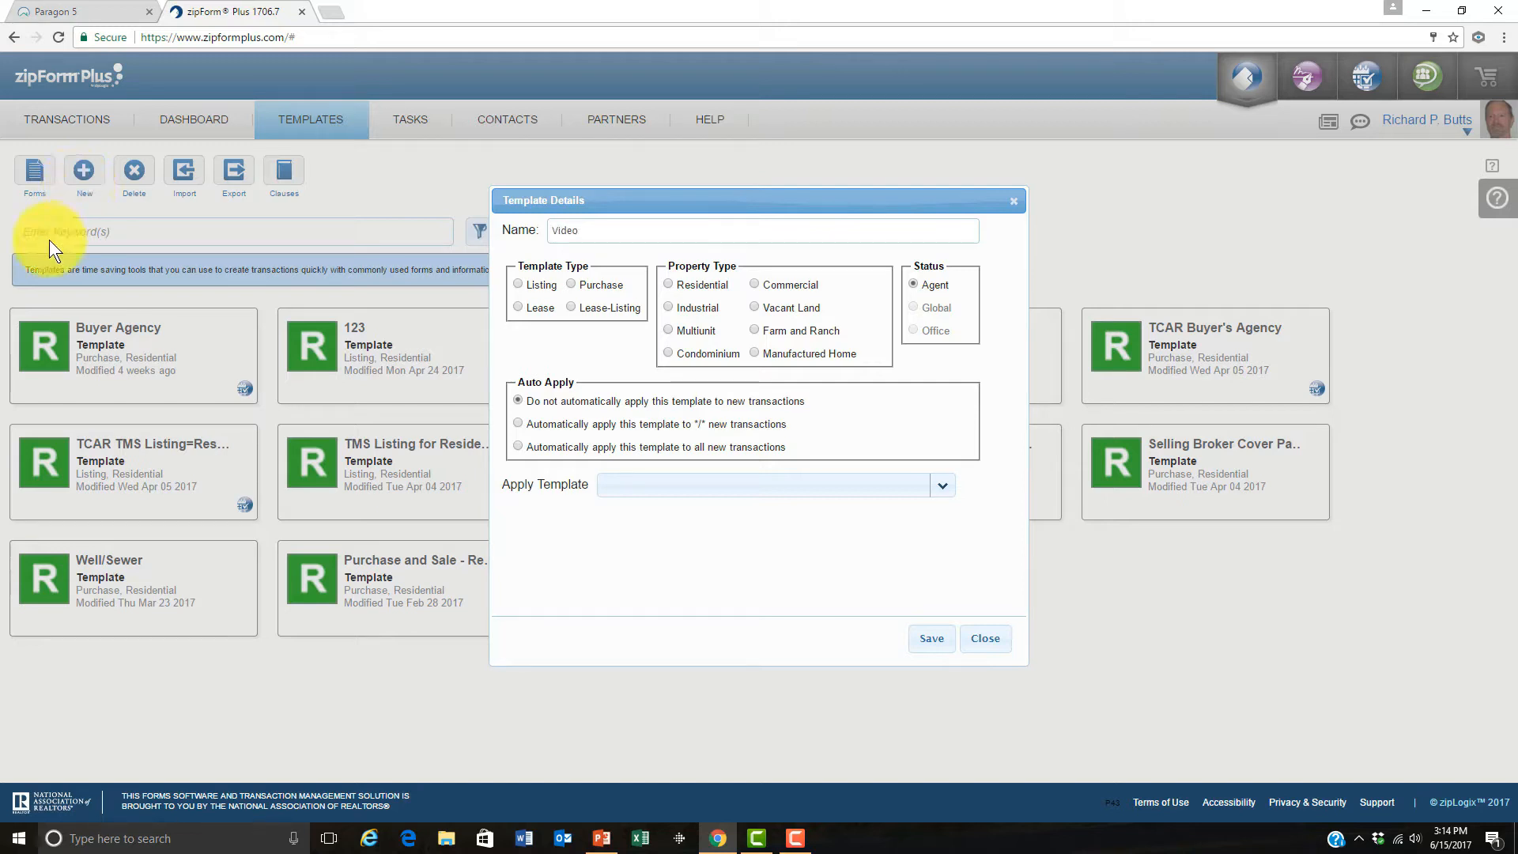
click(519, 285)
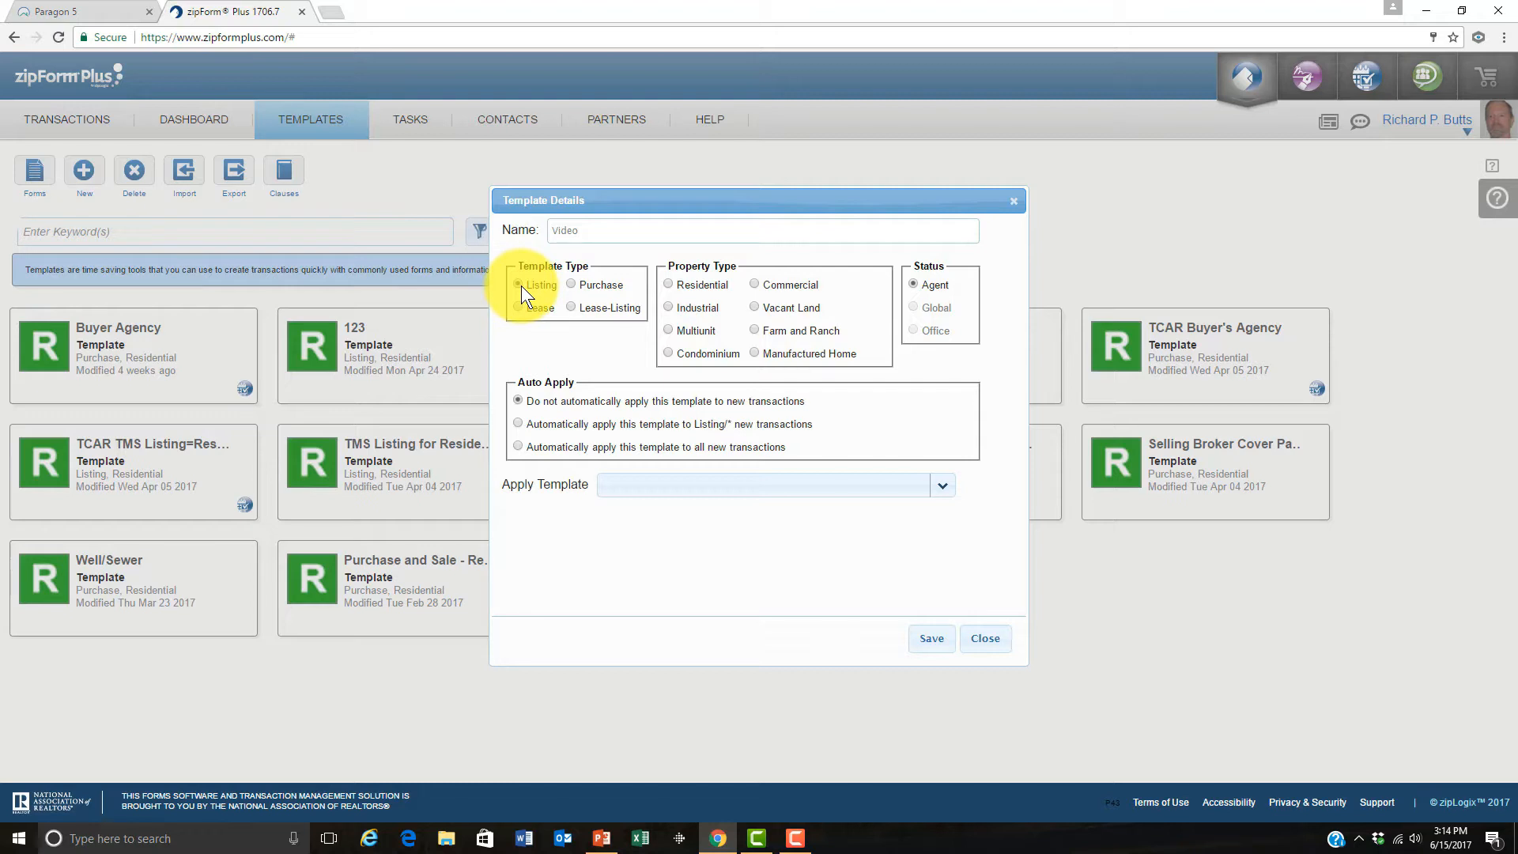
click(671, 285)
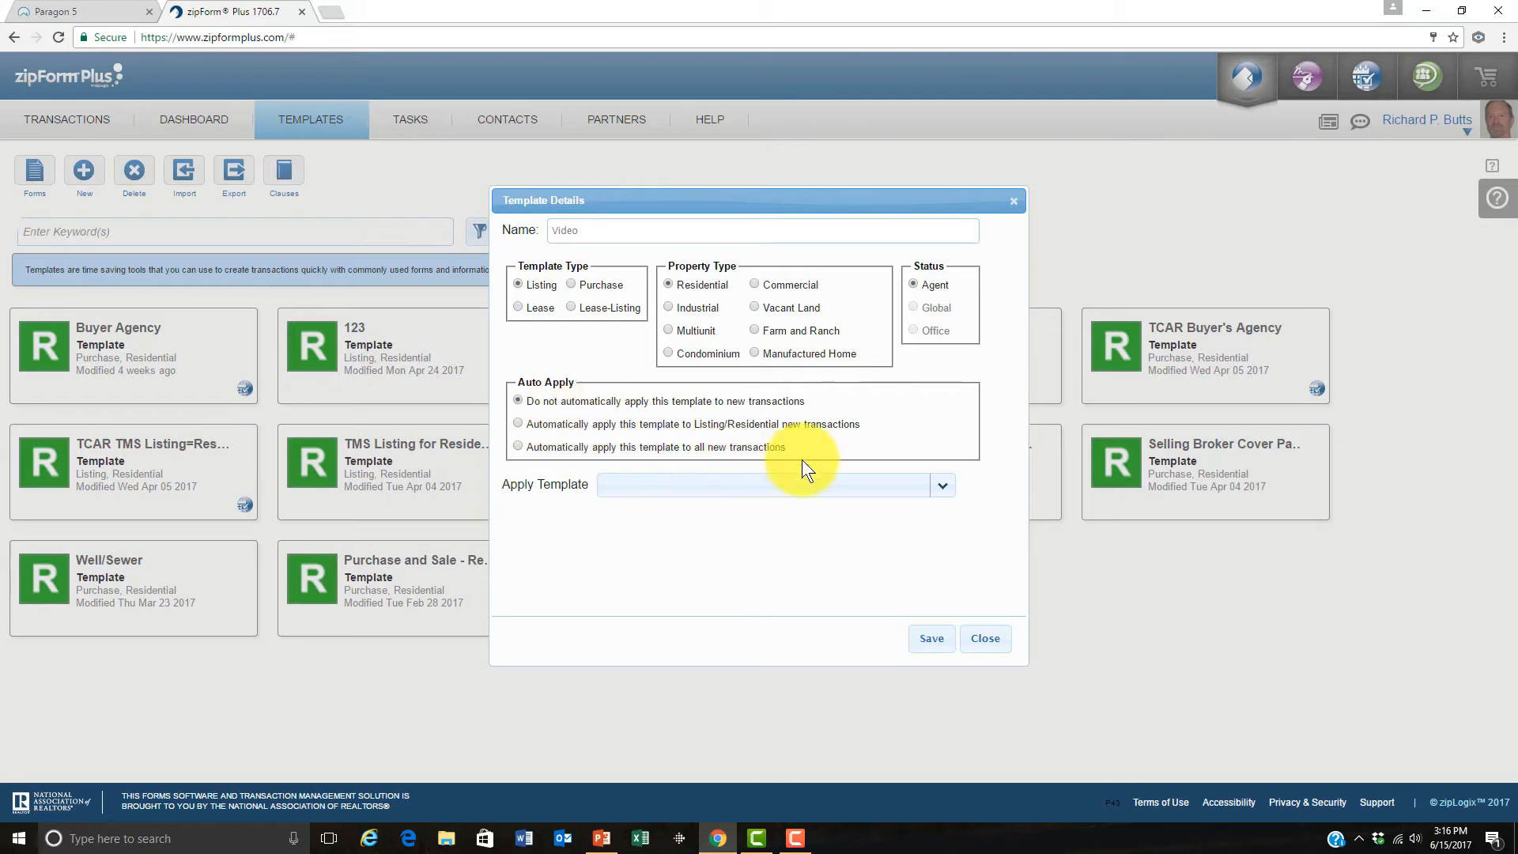
click(943, 486)
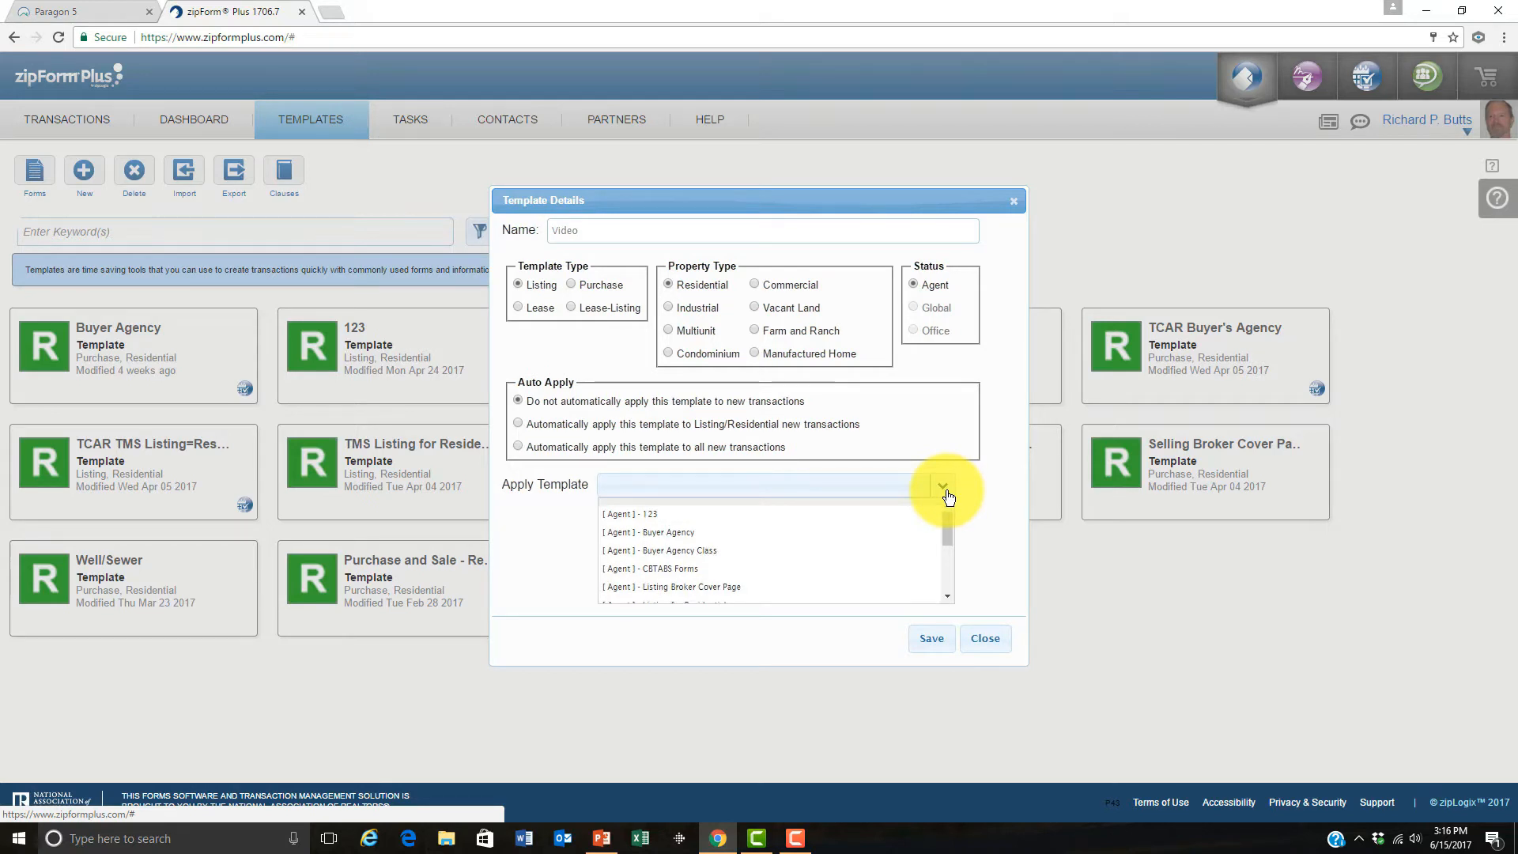
click(931, 640)
click(932, 640)
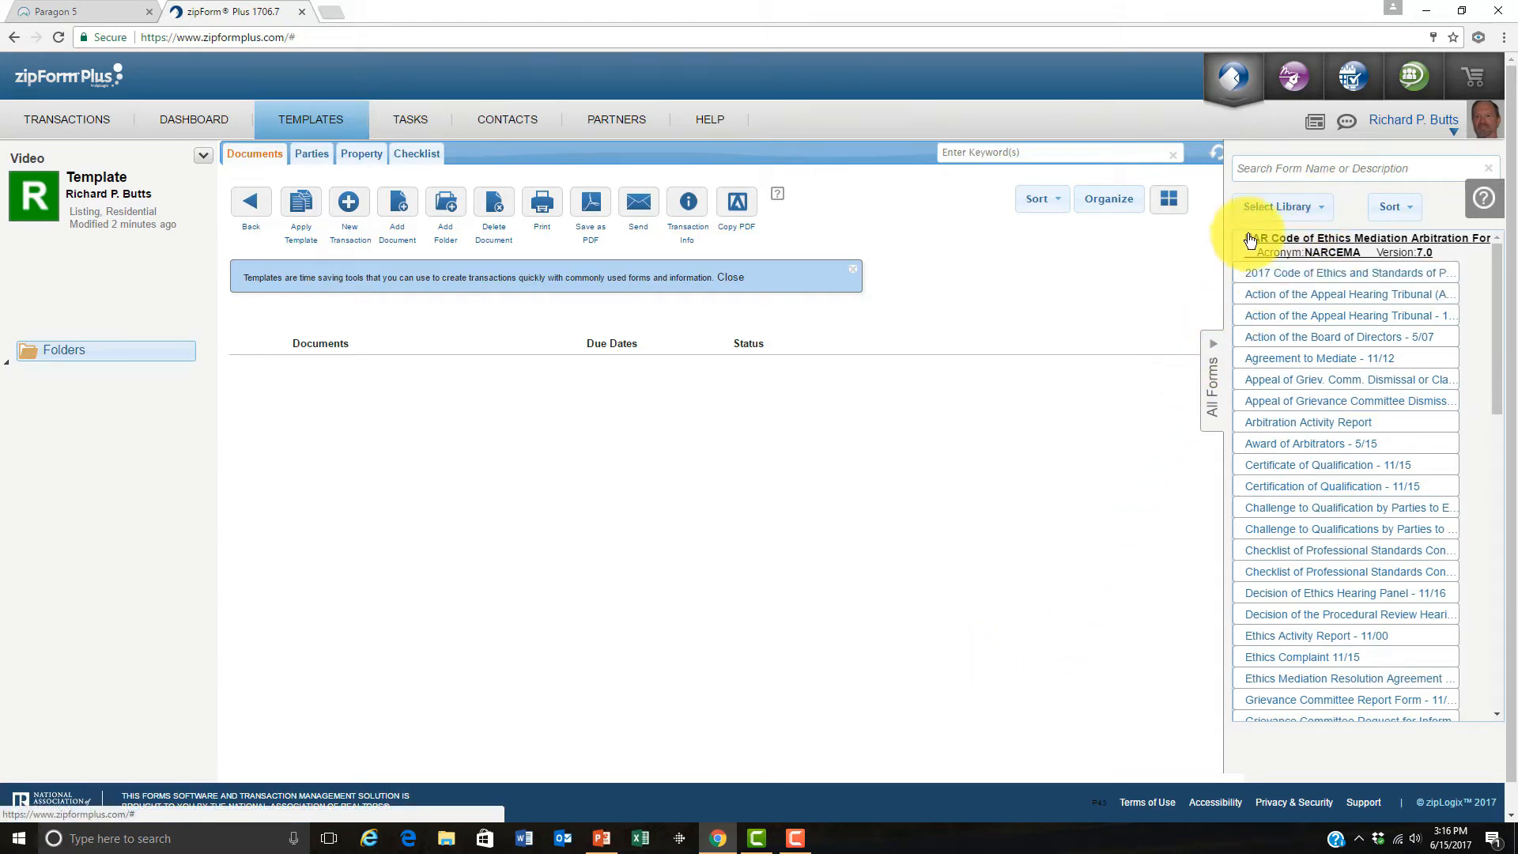
- Add forms 1A-SWF and 17 to the template from the Washington REALTORS Statewide Forms library, sorted by form number
click(1321, 211)
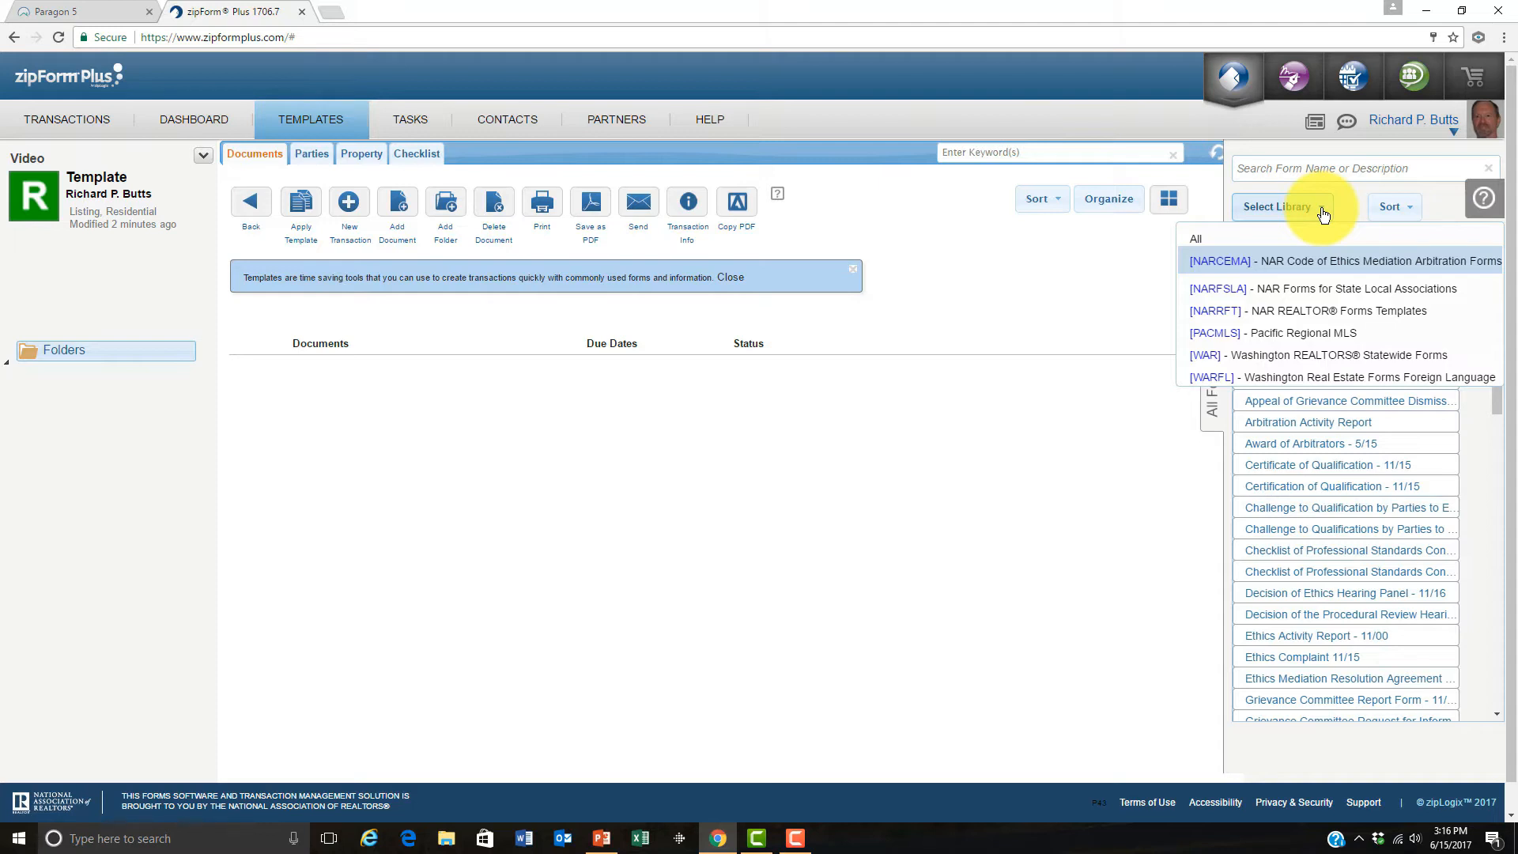
click(1275, 357)
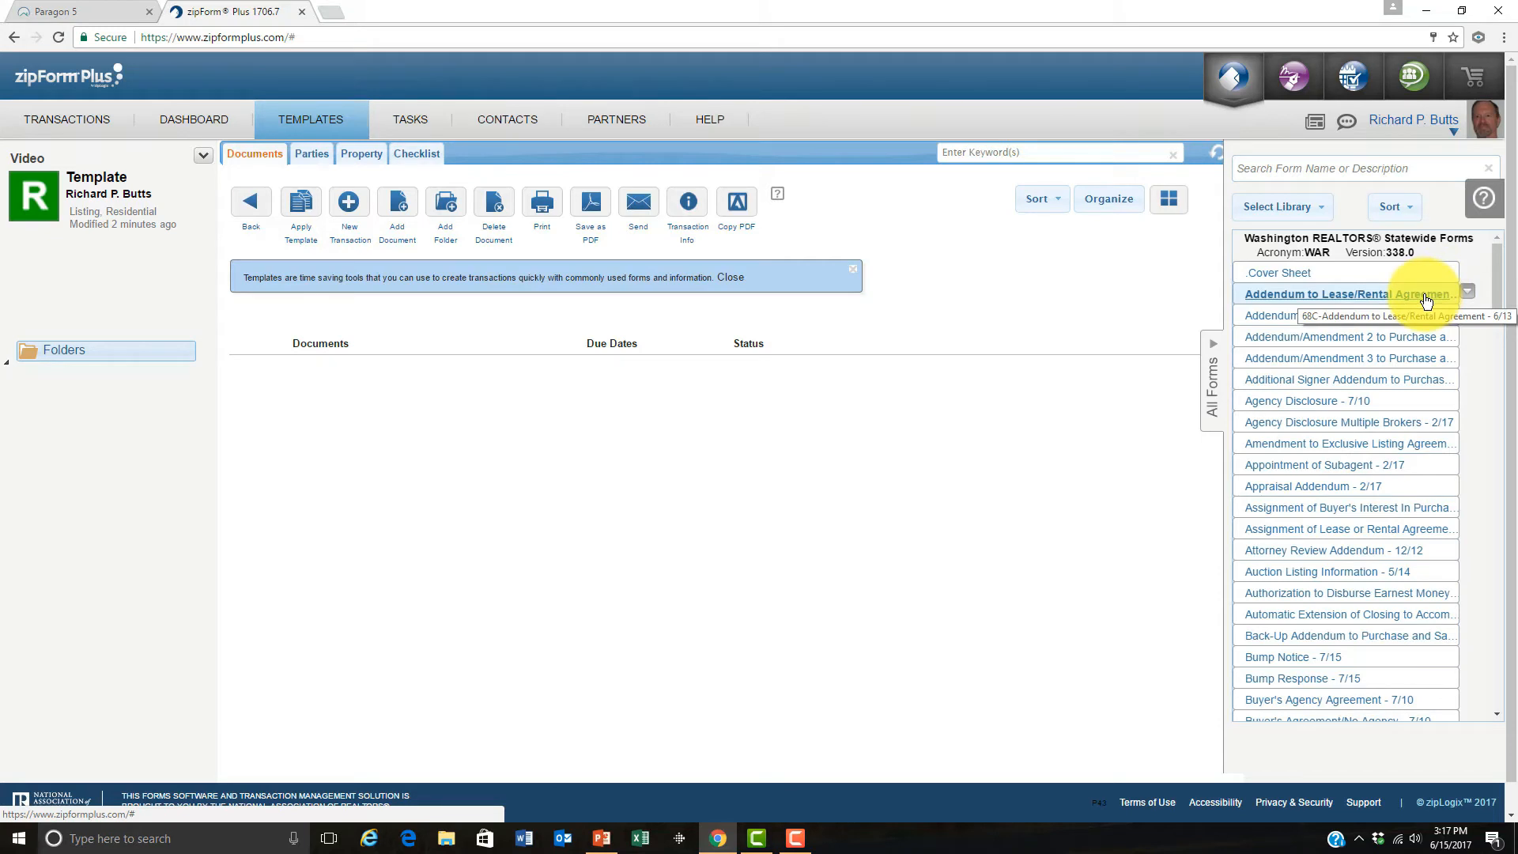
click(1413, 216)
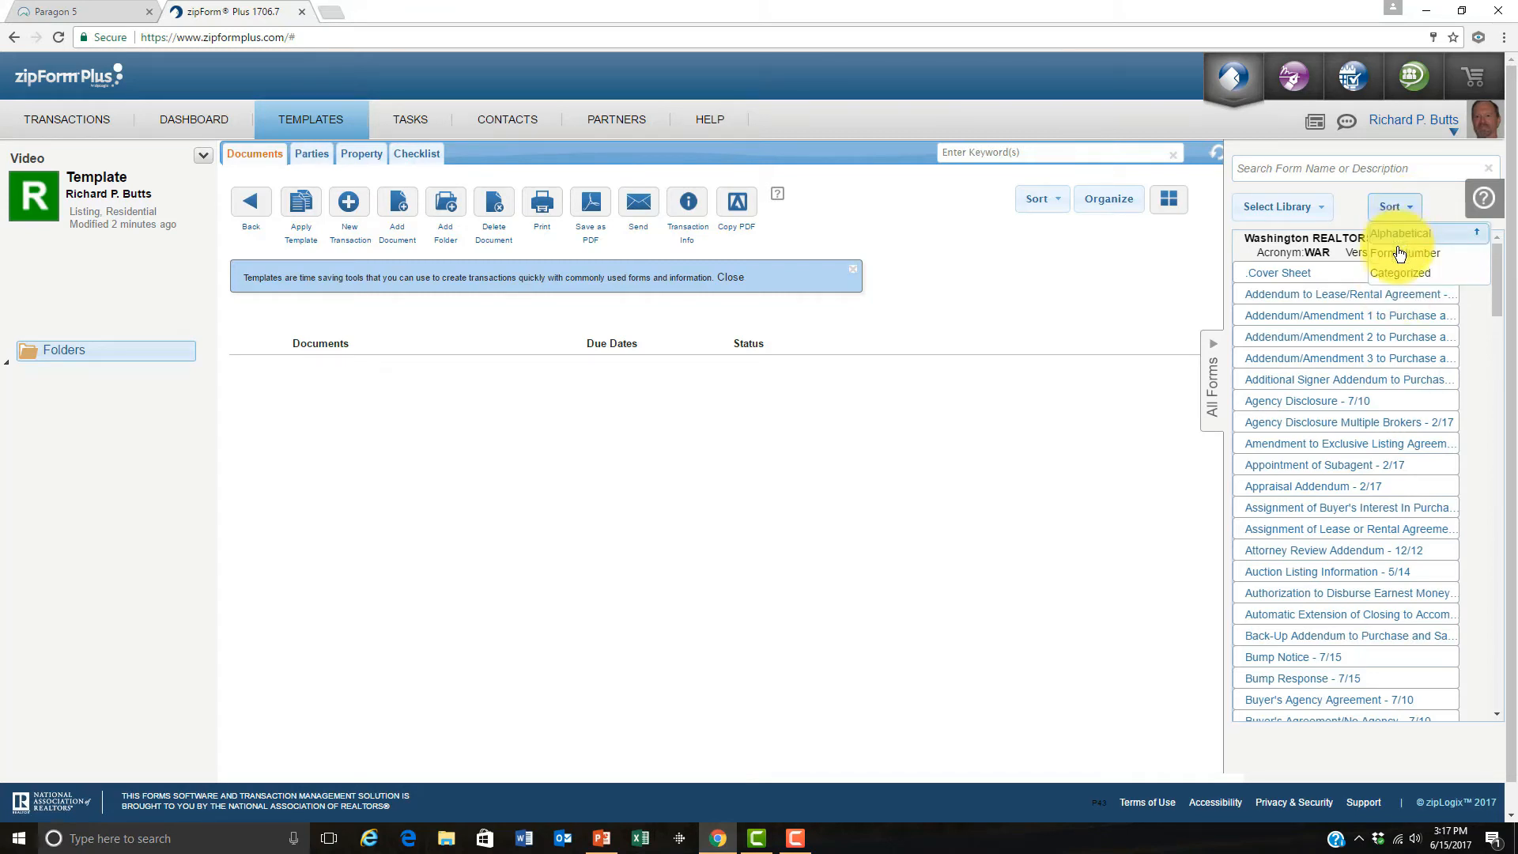
click(1399, 253)
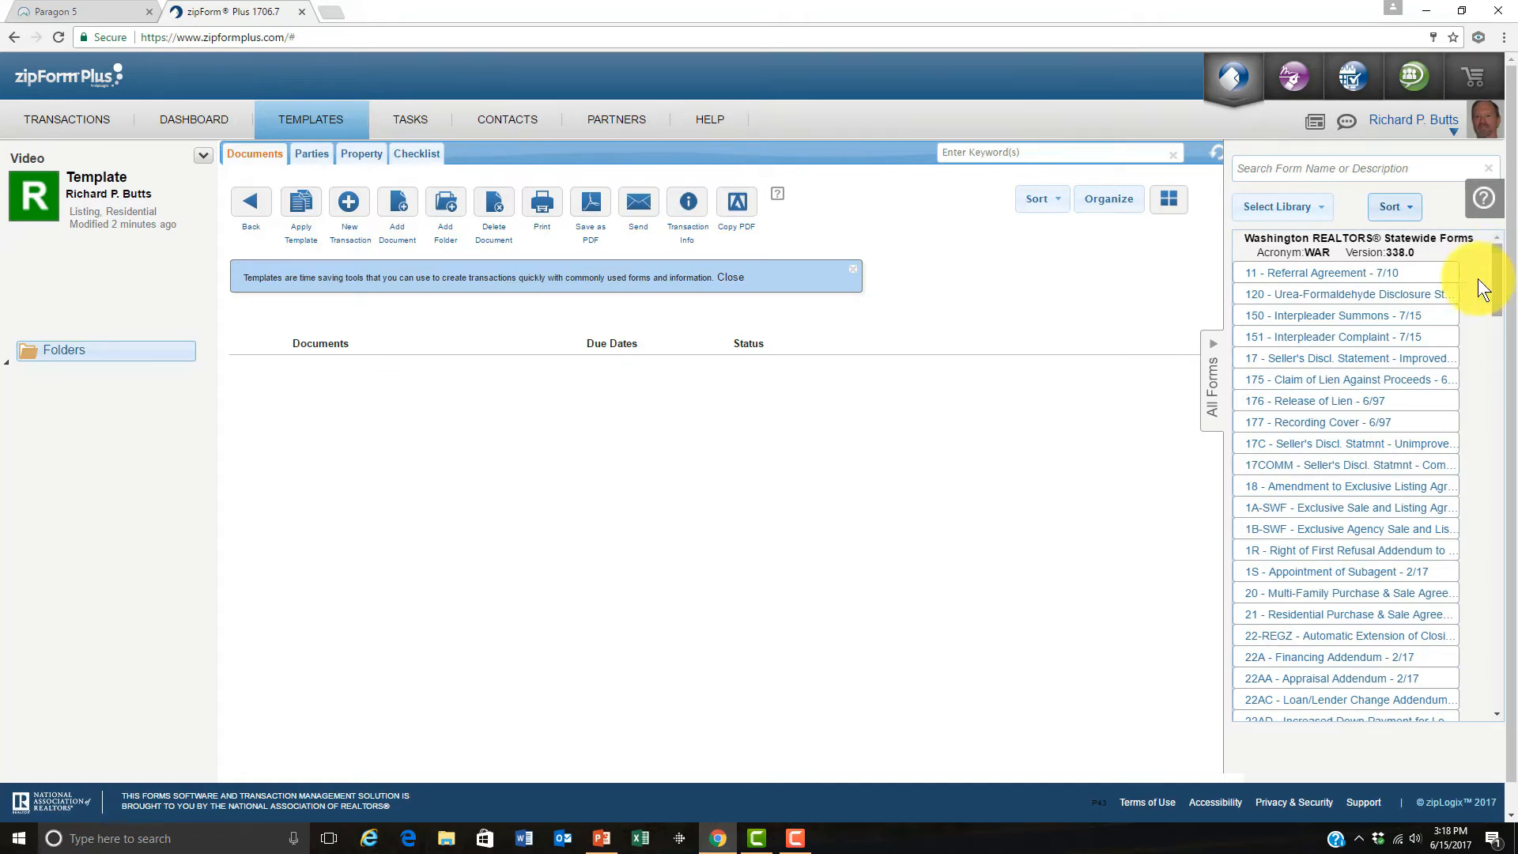
double_click(1321, 510)
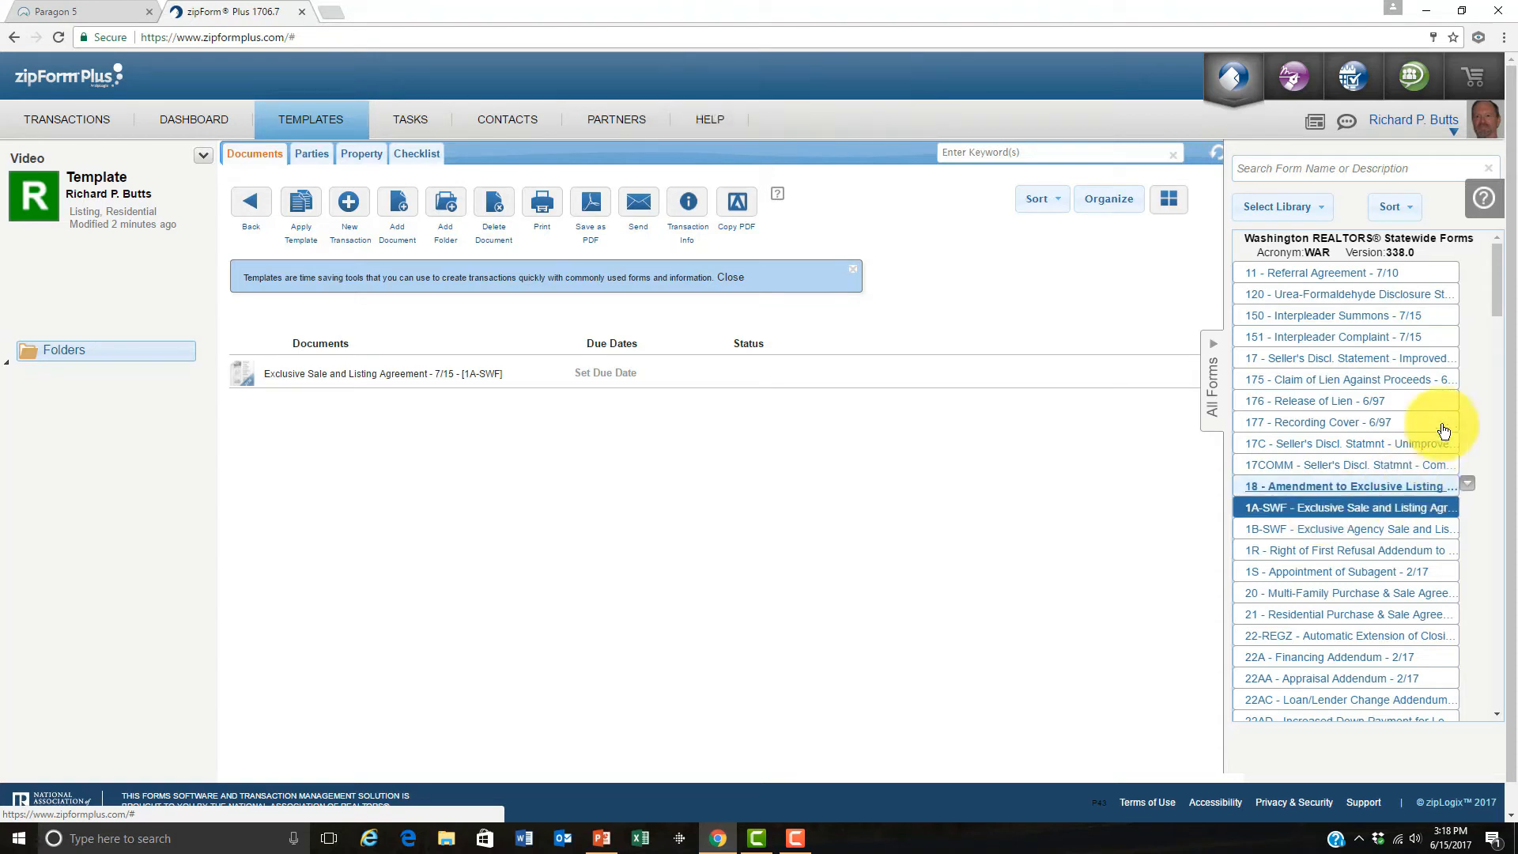
double_click(1311, 362)
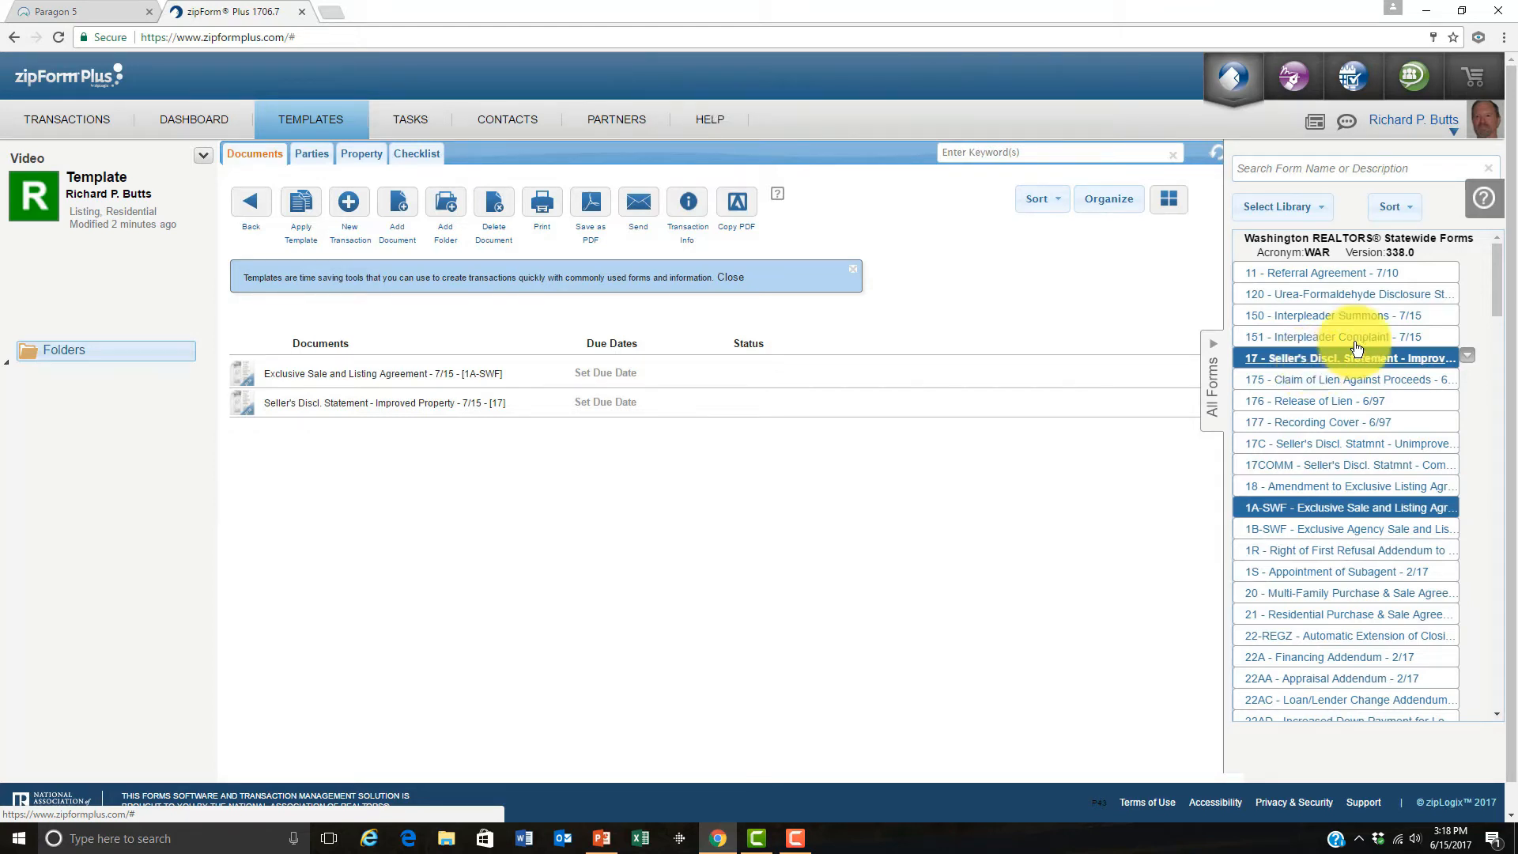
- Add the RDF Residential Data Form from the Pacific Regional MLS library to the template
click(1325, 210)
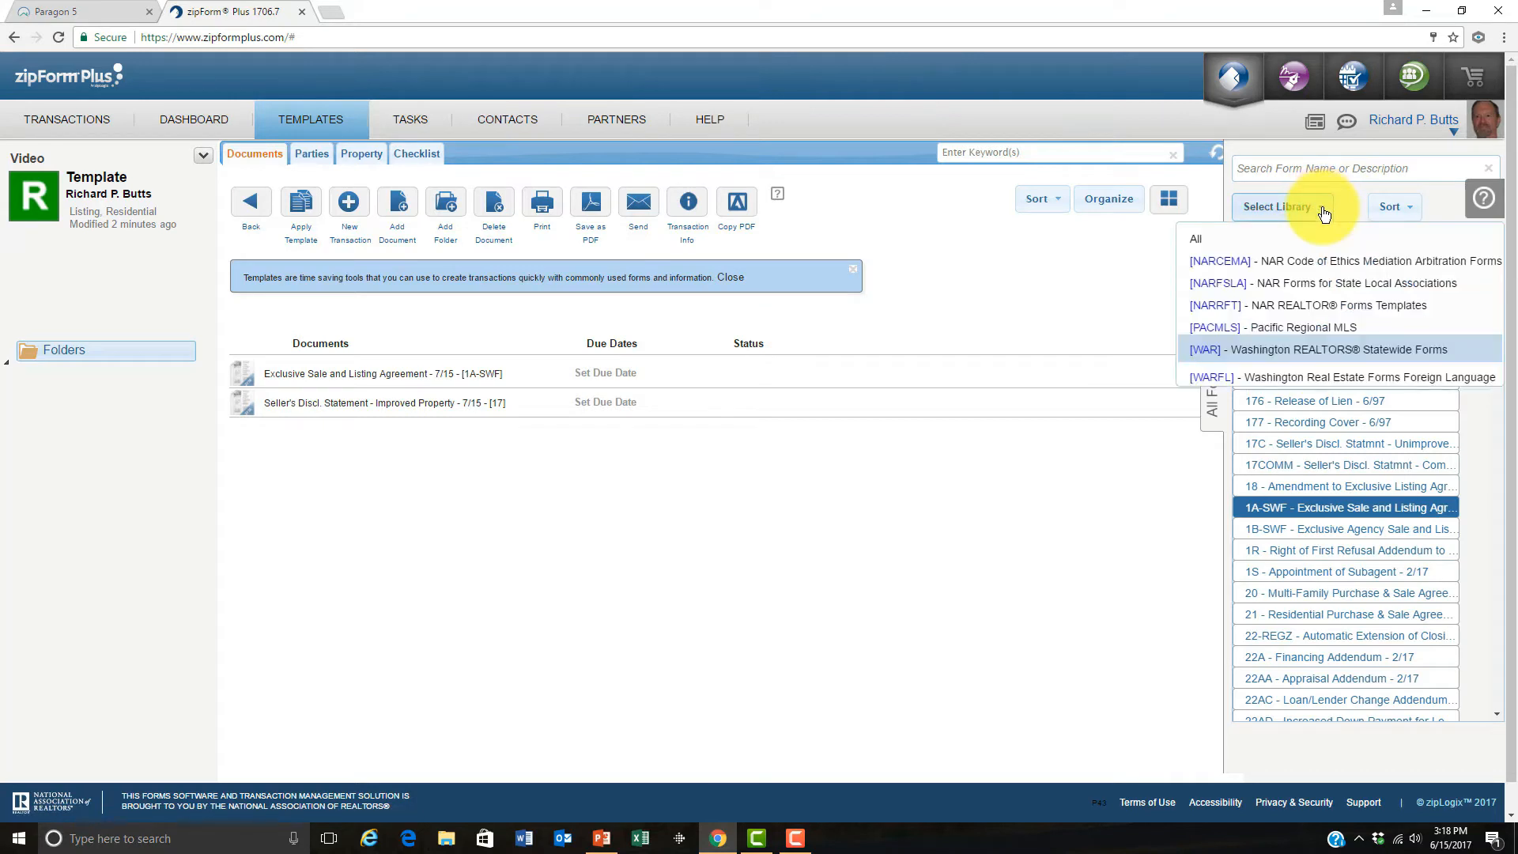
click(1306, 329)
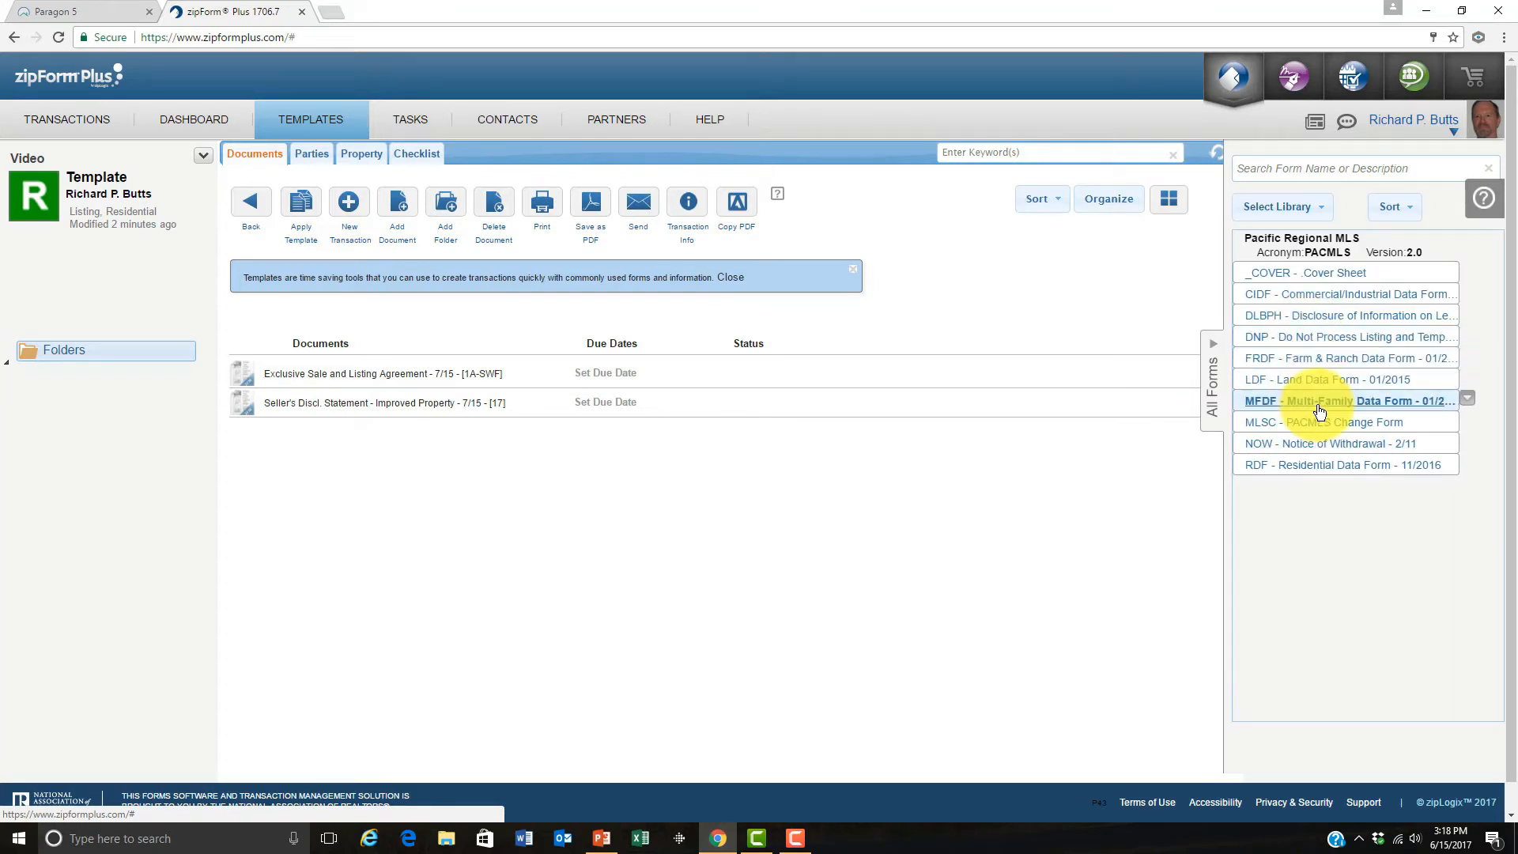
double_click(1328, 466)
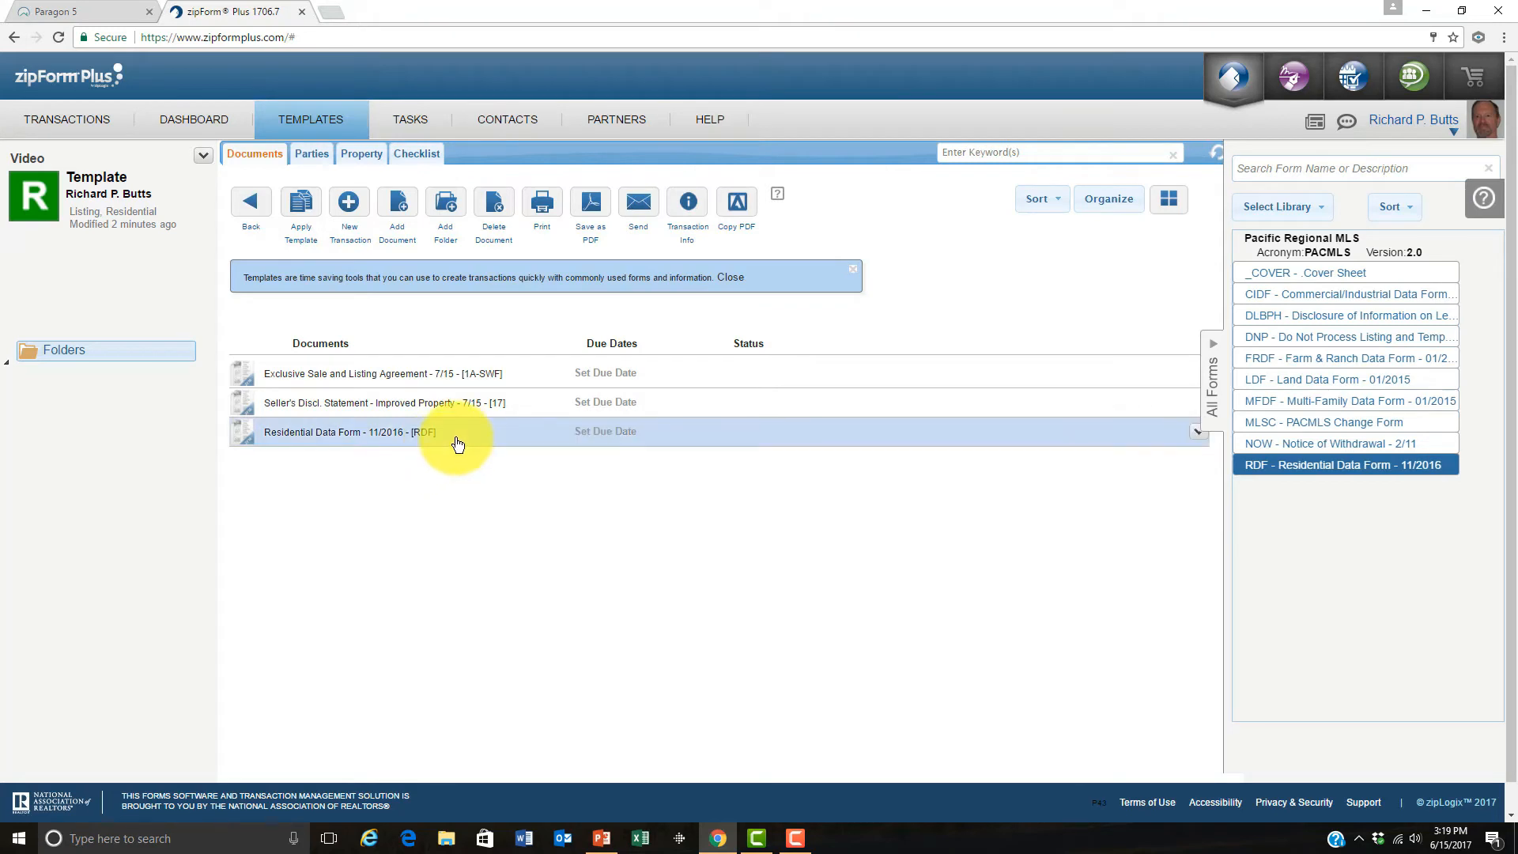
- Reorganize the template's documents so the Residential Data Form comes before the Seller's Disclosure Statement, and save the order
click(1111, 204)
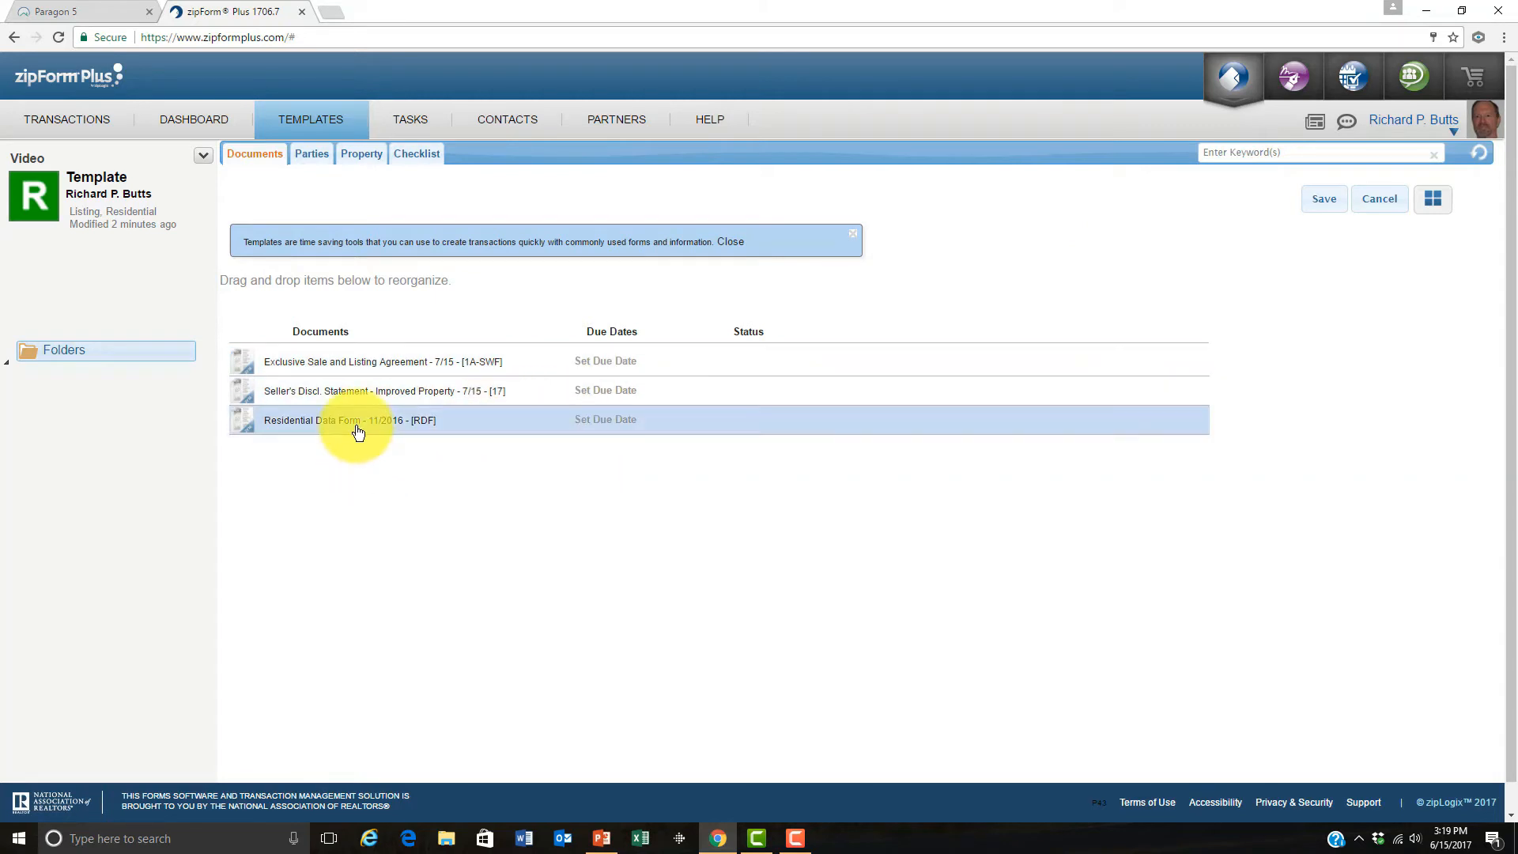
drag(351, 431, 325, 407)
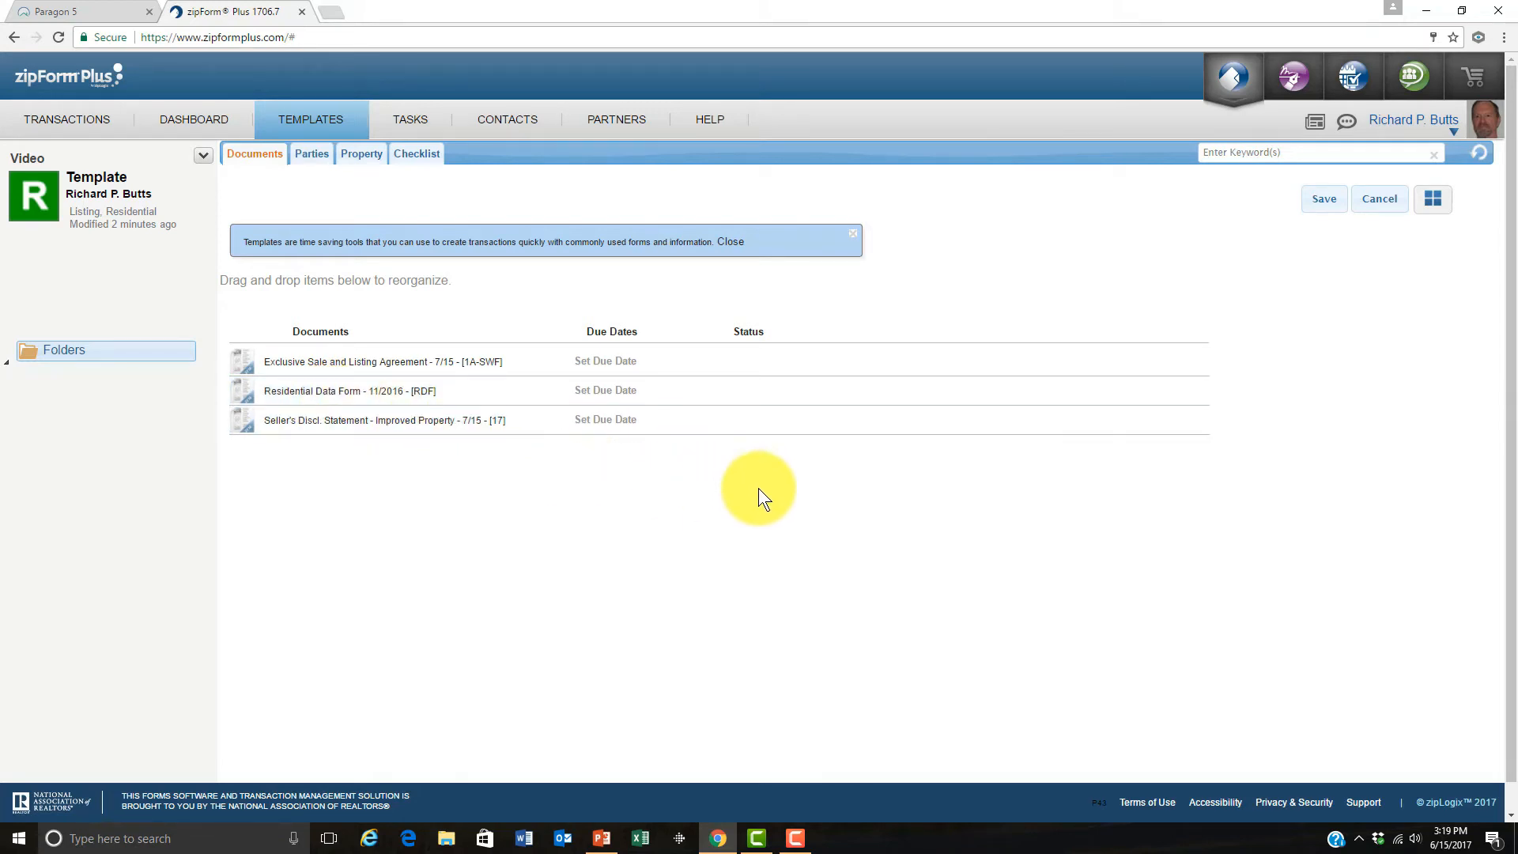
click(1324, 201)
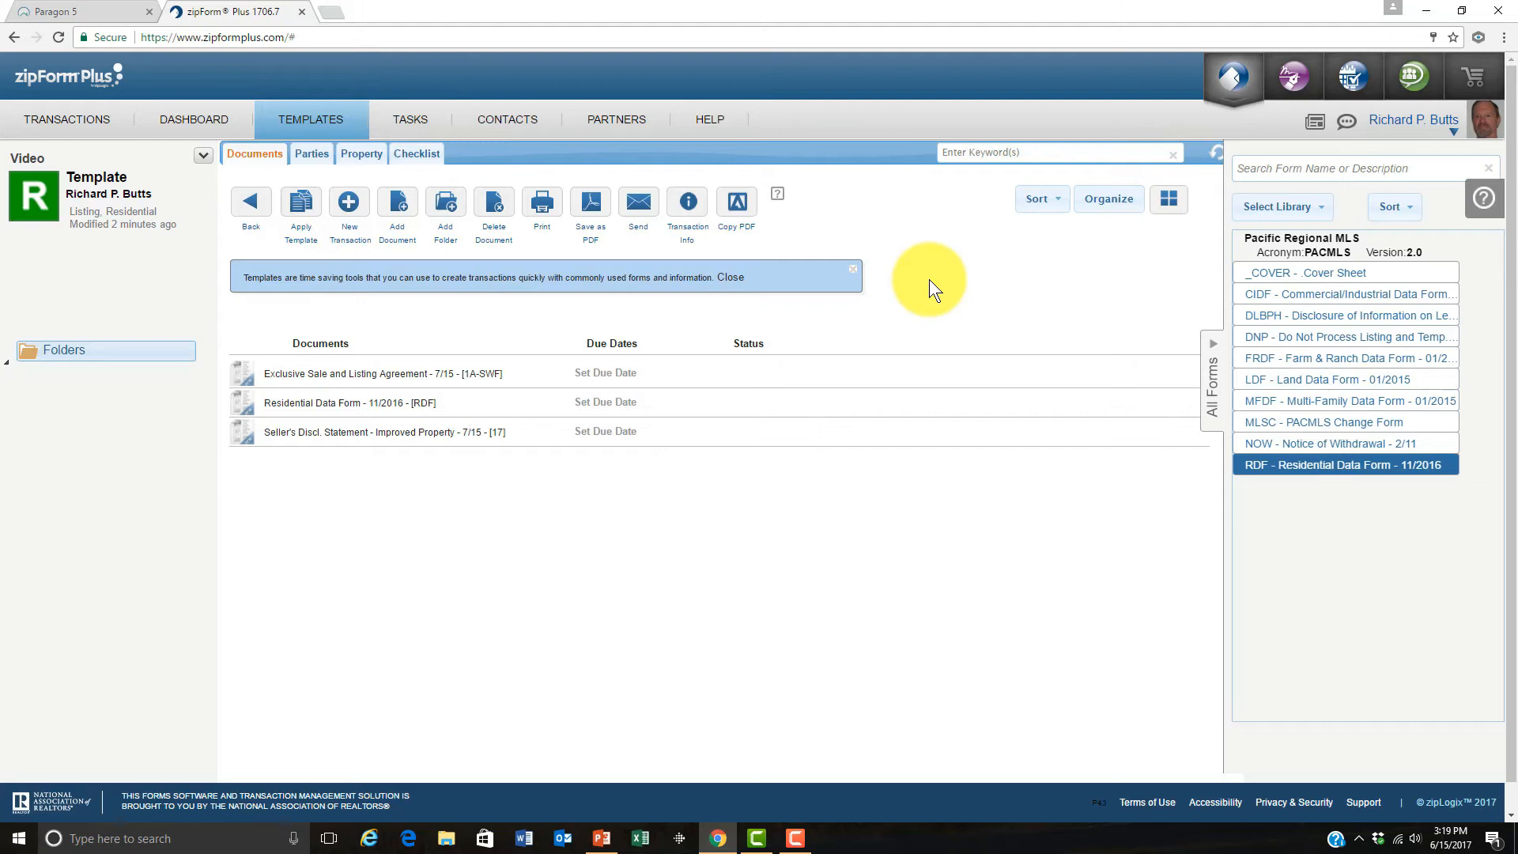
- In the Exclusive Sale and Listing Agreement, enter firm "Our Firm Name", MLS "Pacific Regional" and listing broker "Your Name Here", and save the form
click(397, 376)
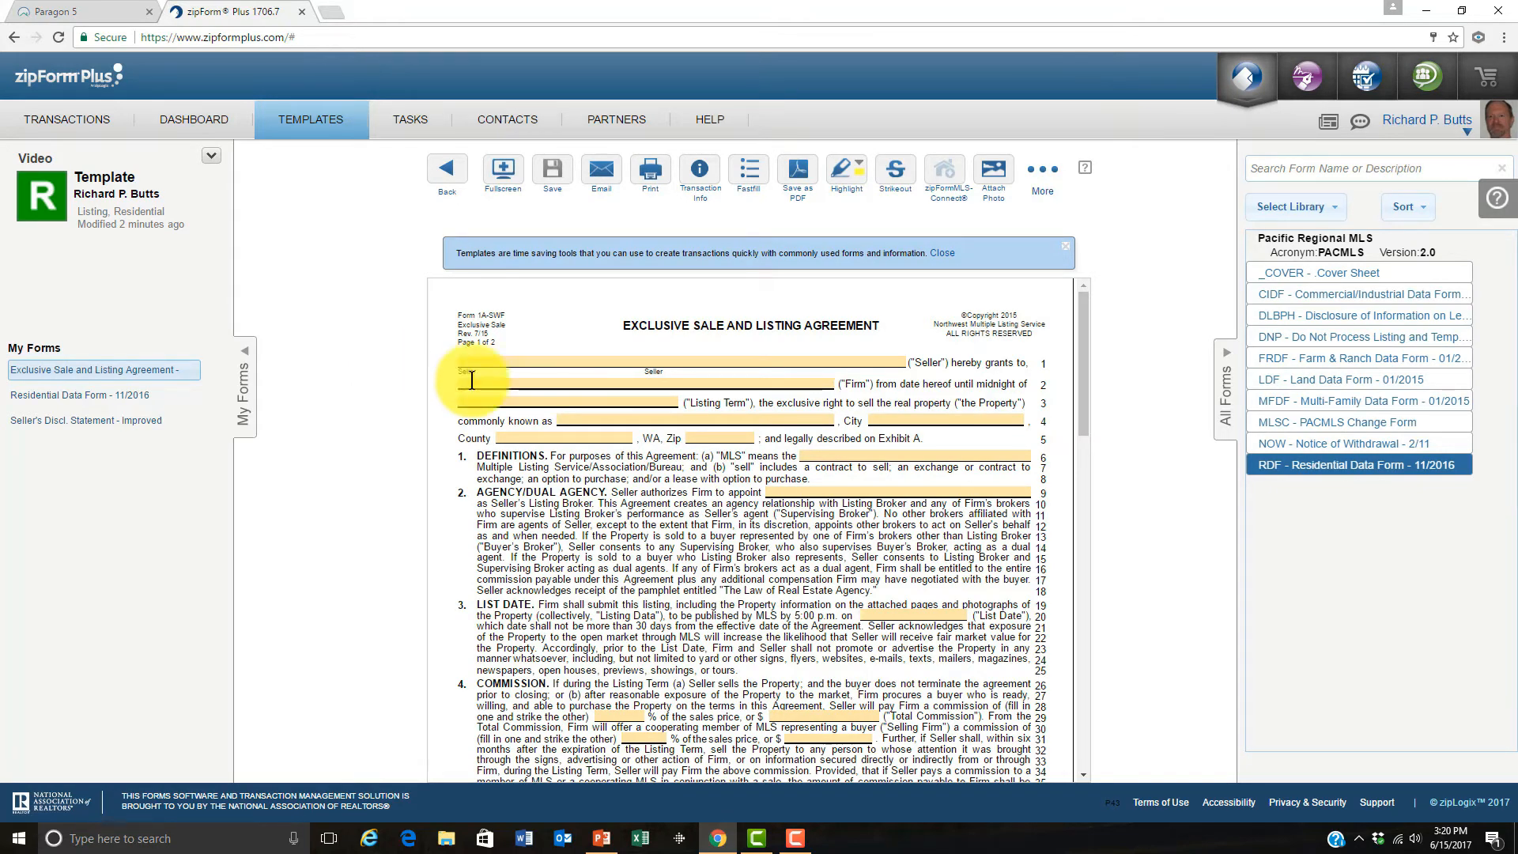
click(619, 384)
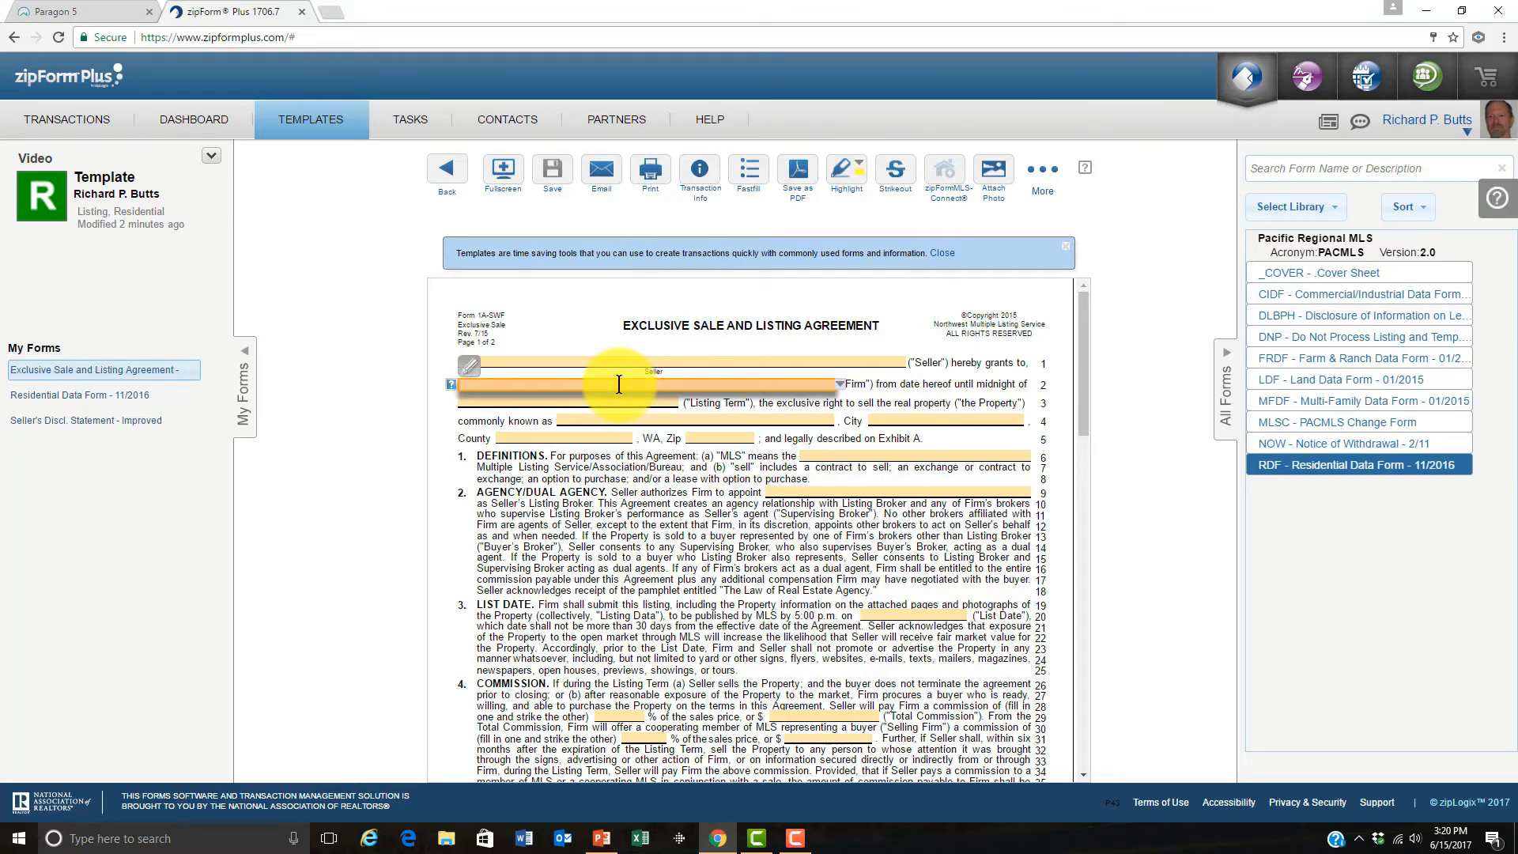
text(Our Firm Name)
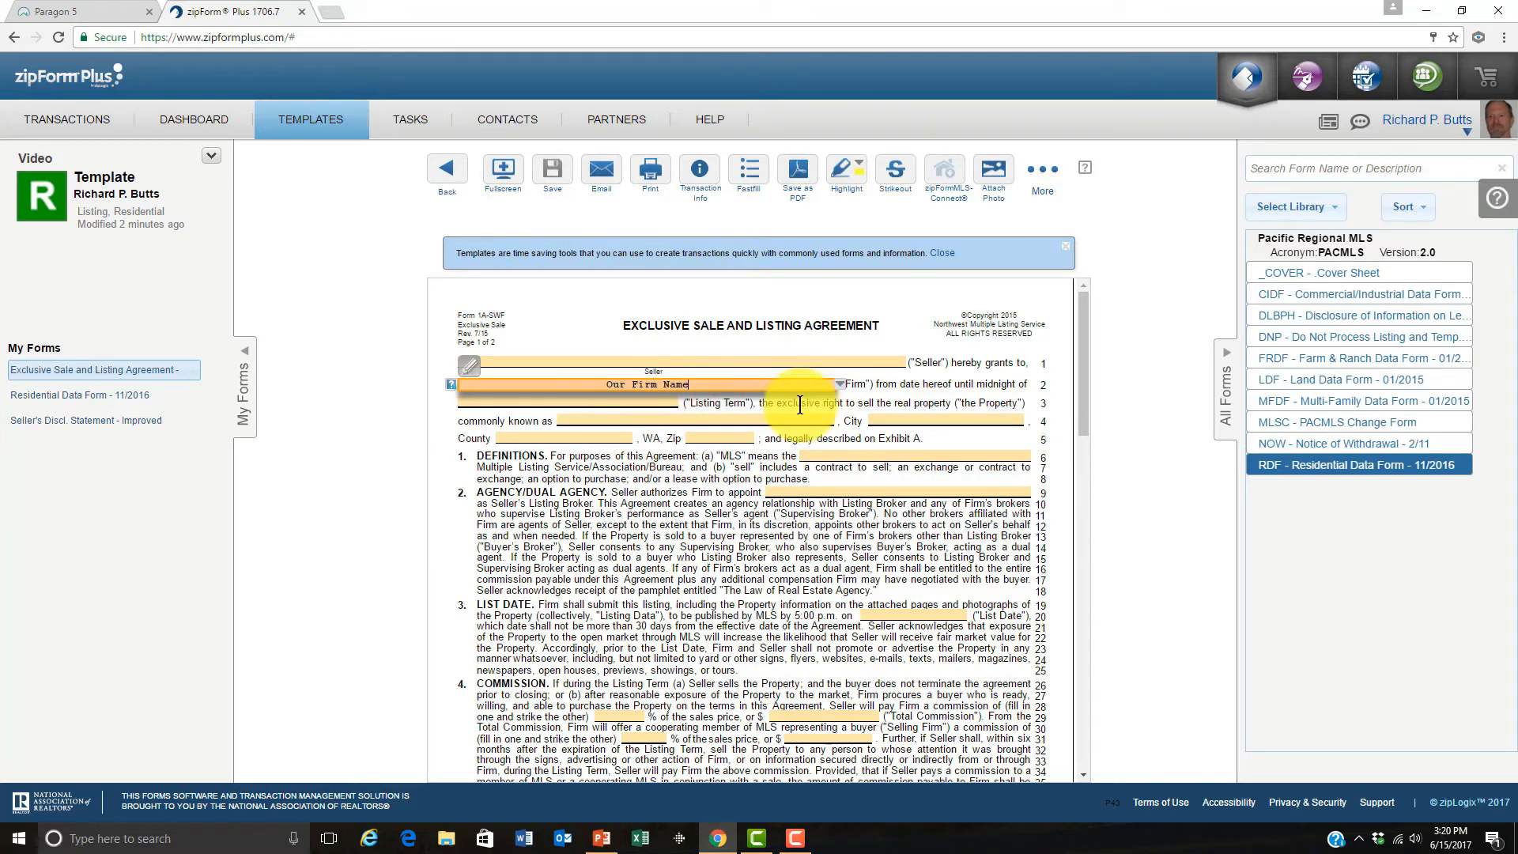
click(887, 454)
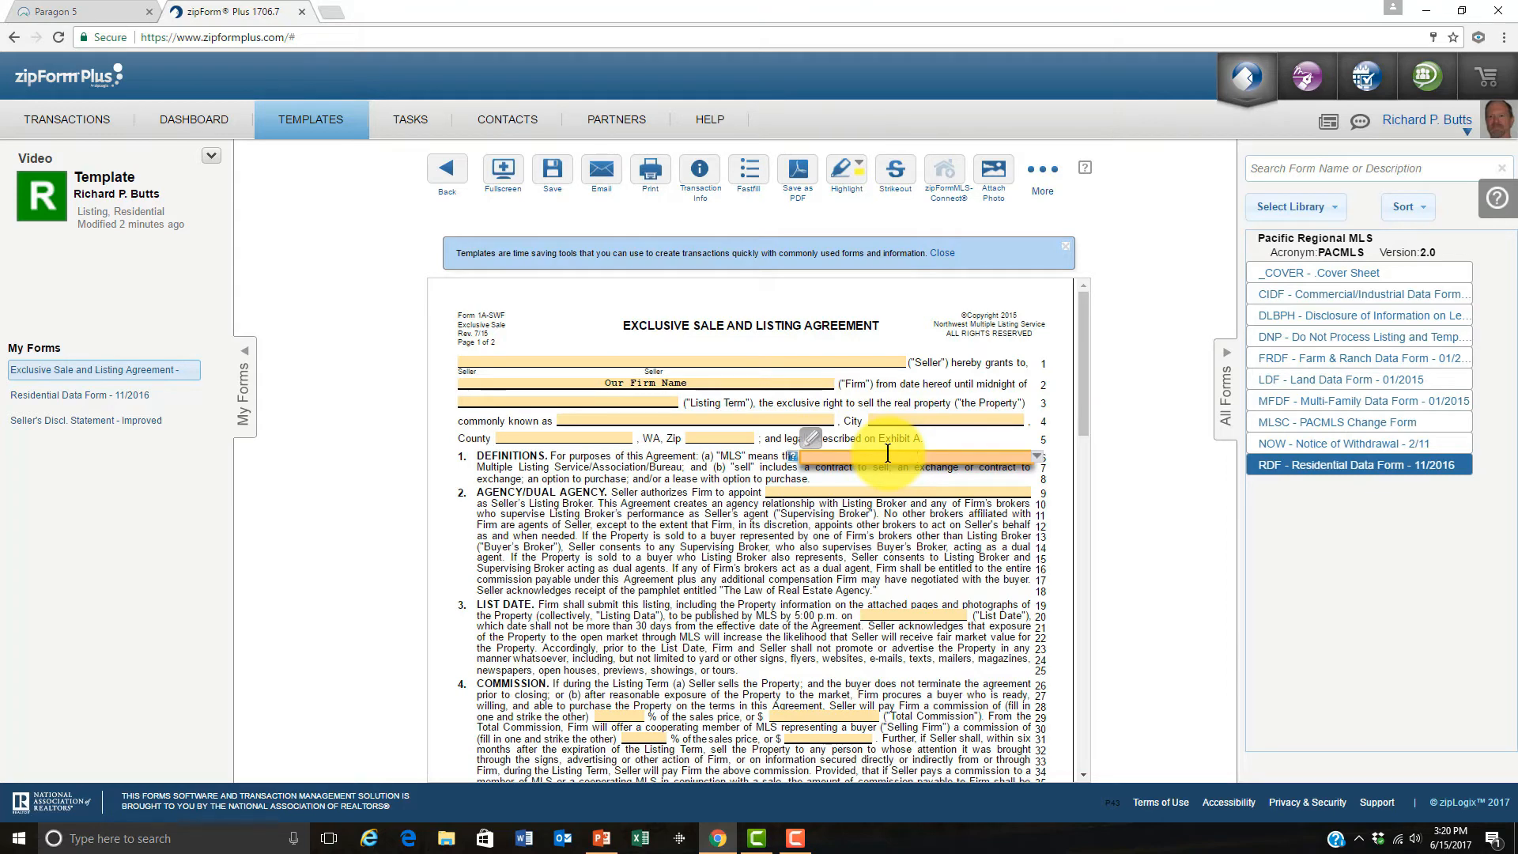
text(Pacific Regional)
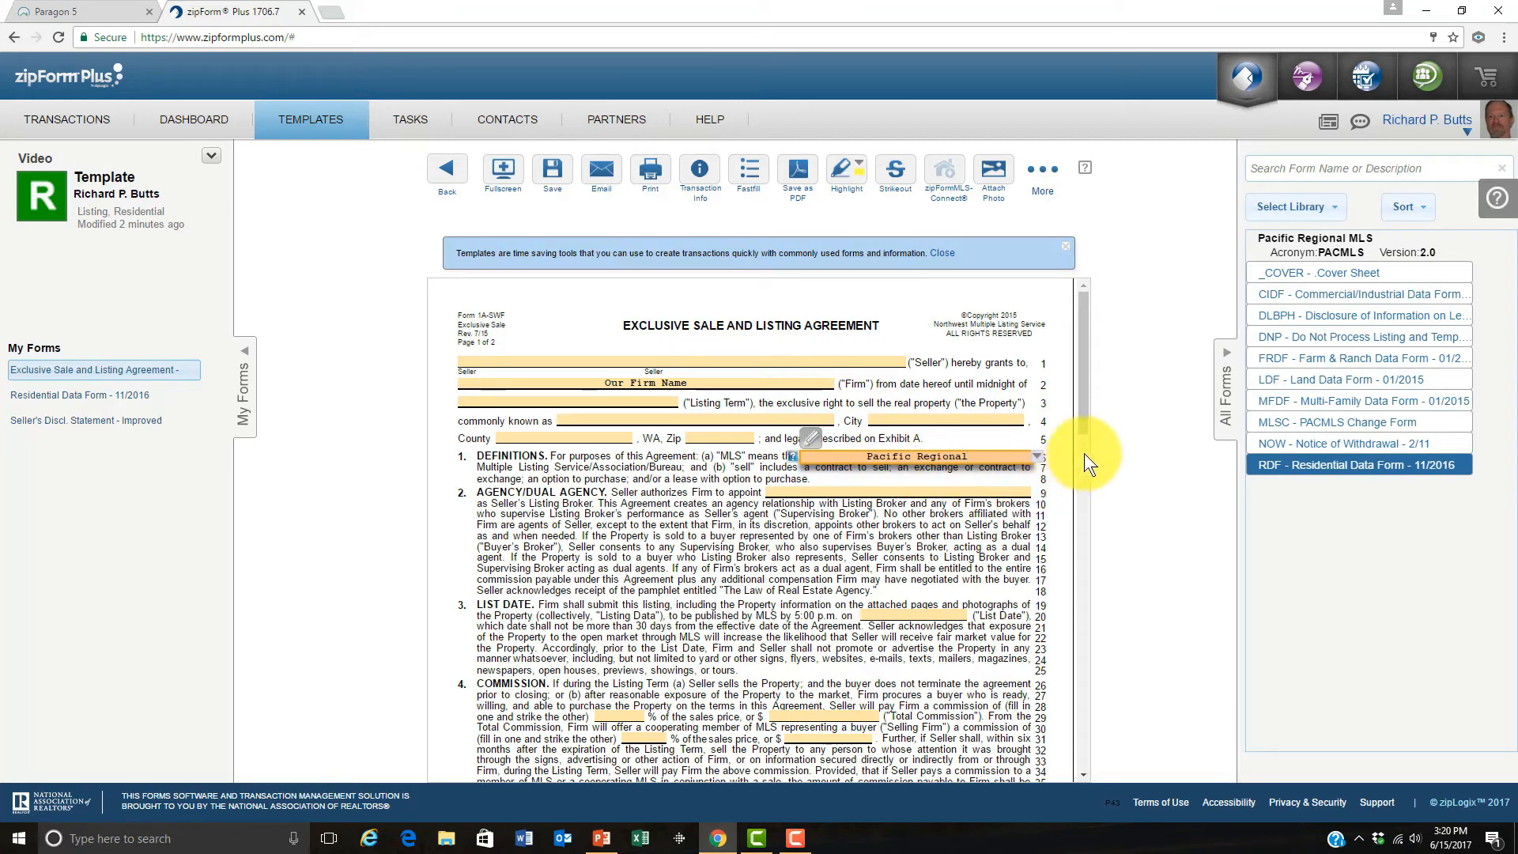
click(874, 492)
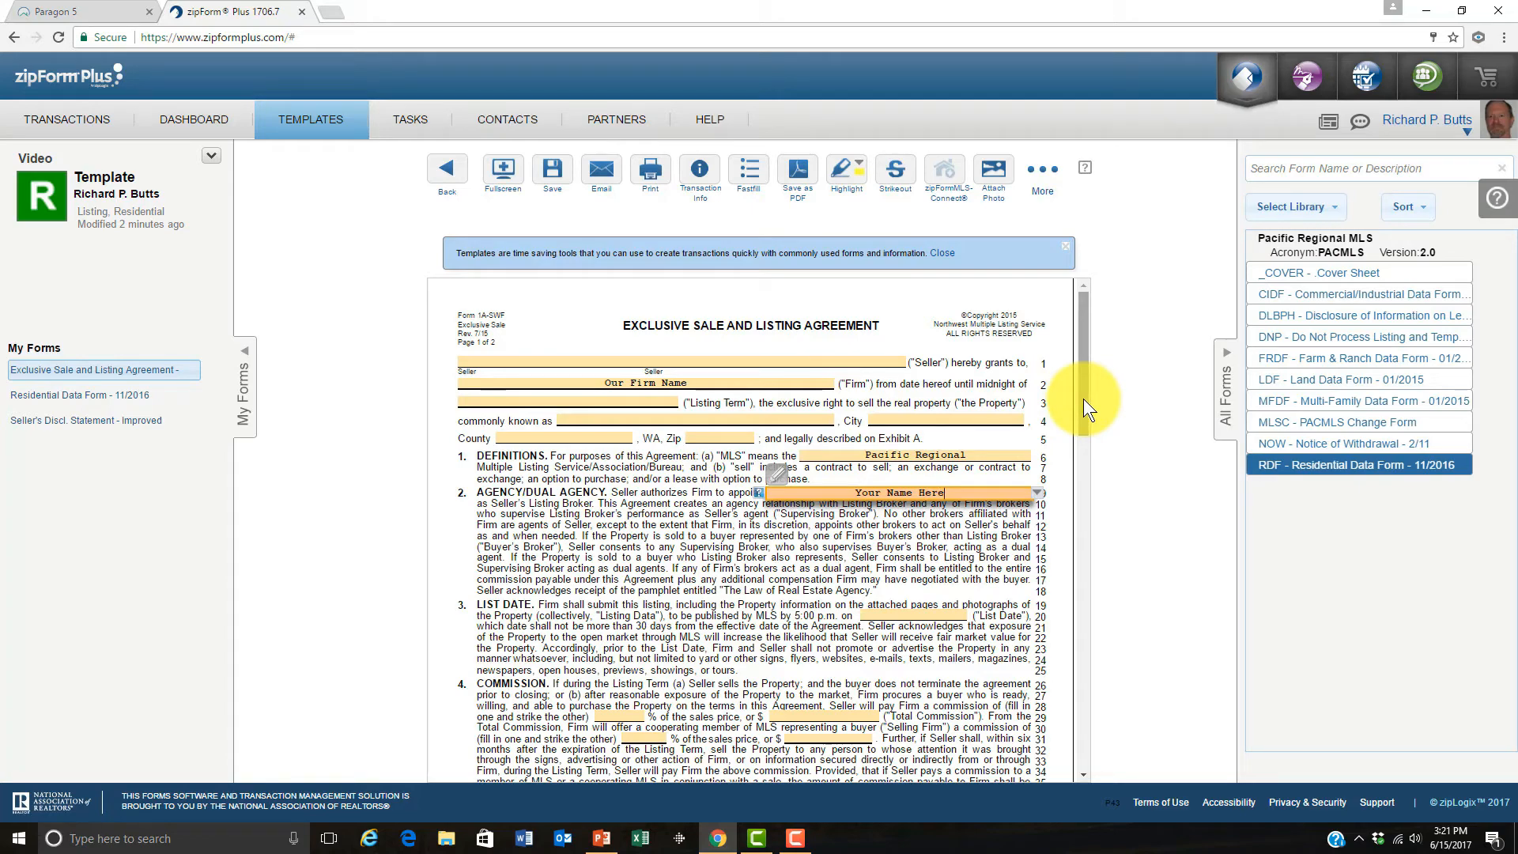
click(565, 172)
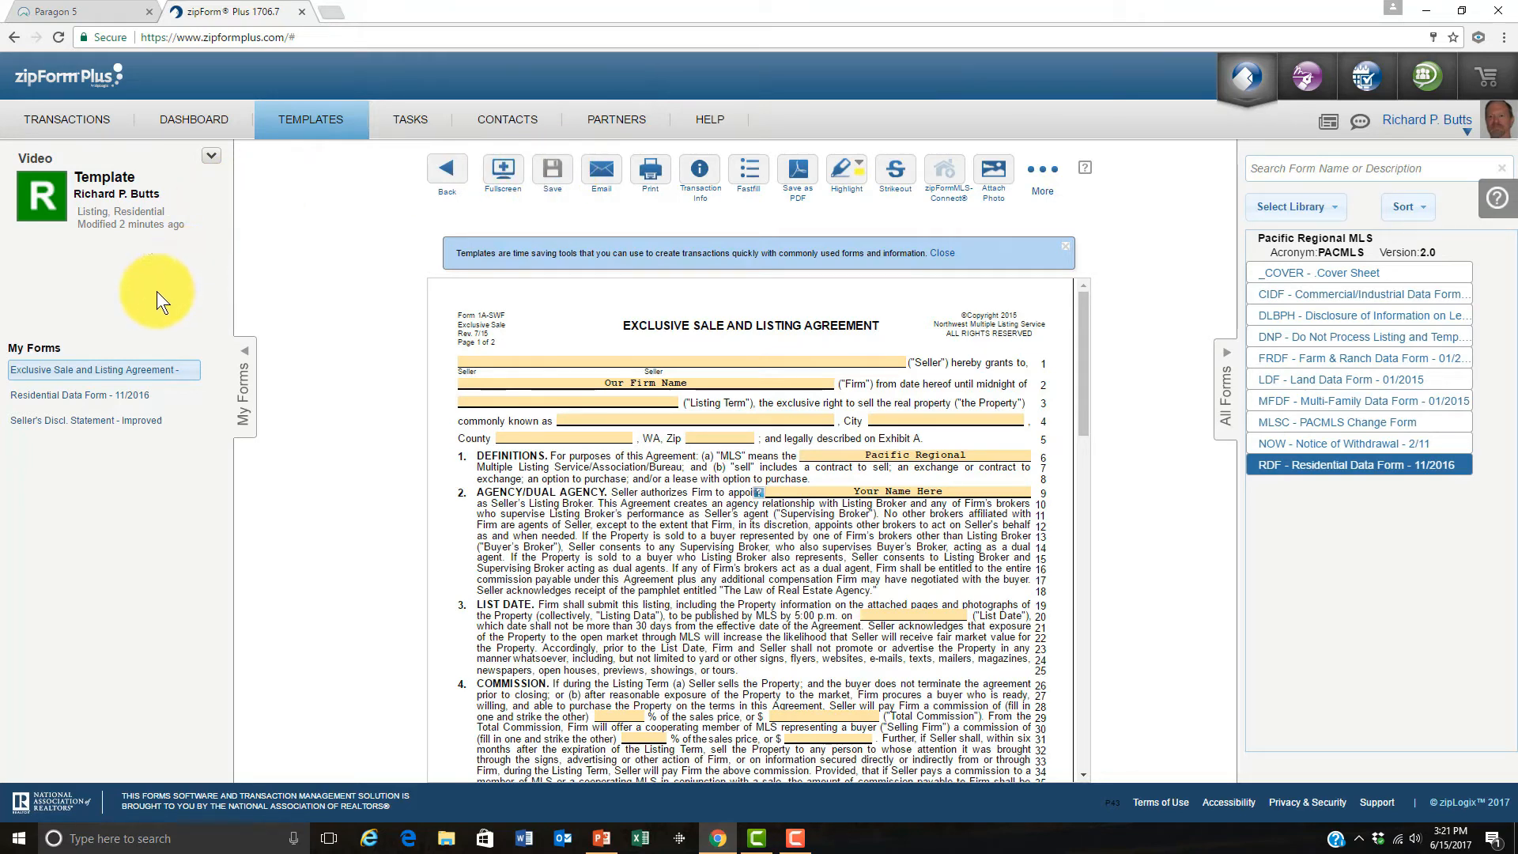
- Check the Residential Data Form and the Seller's Disclosure Statement for entries carried over from the listing agreement
click(67, 400)
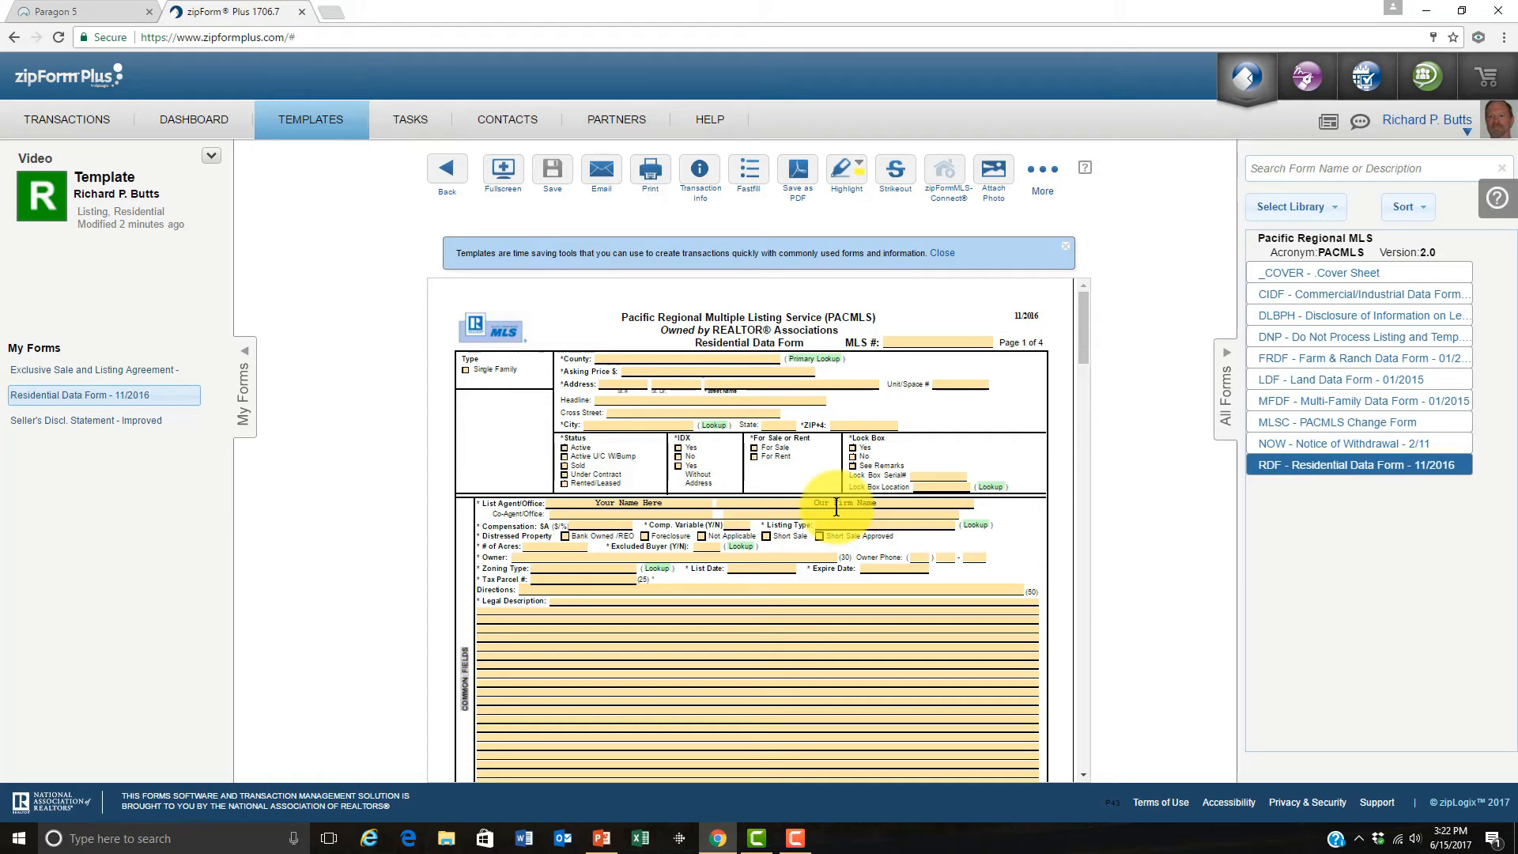
click(79, 420)
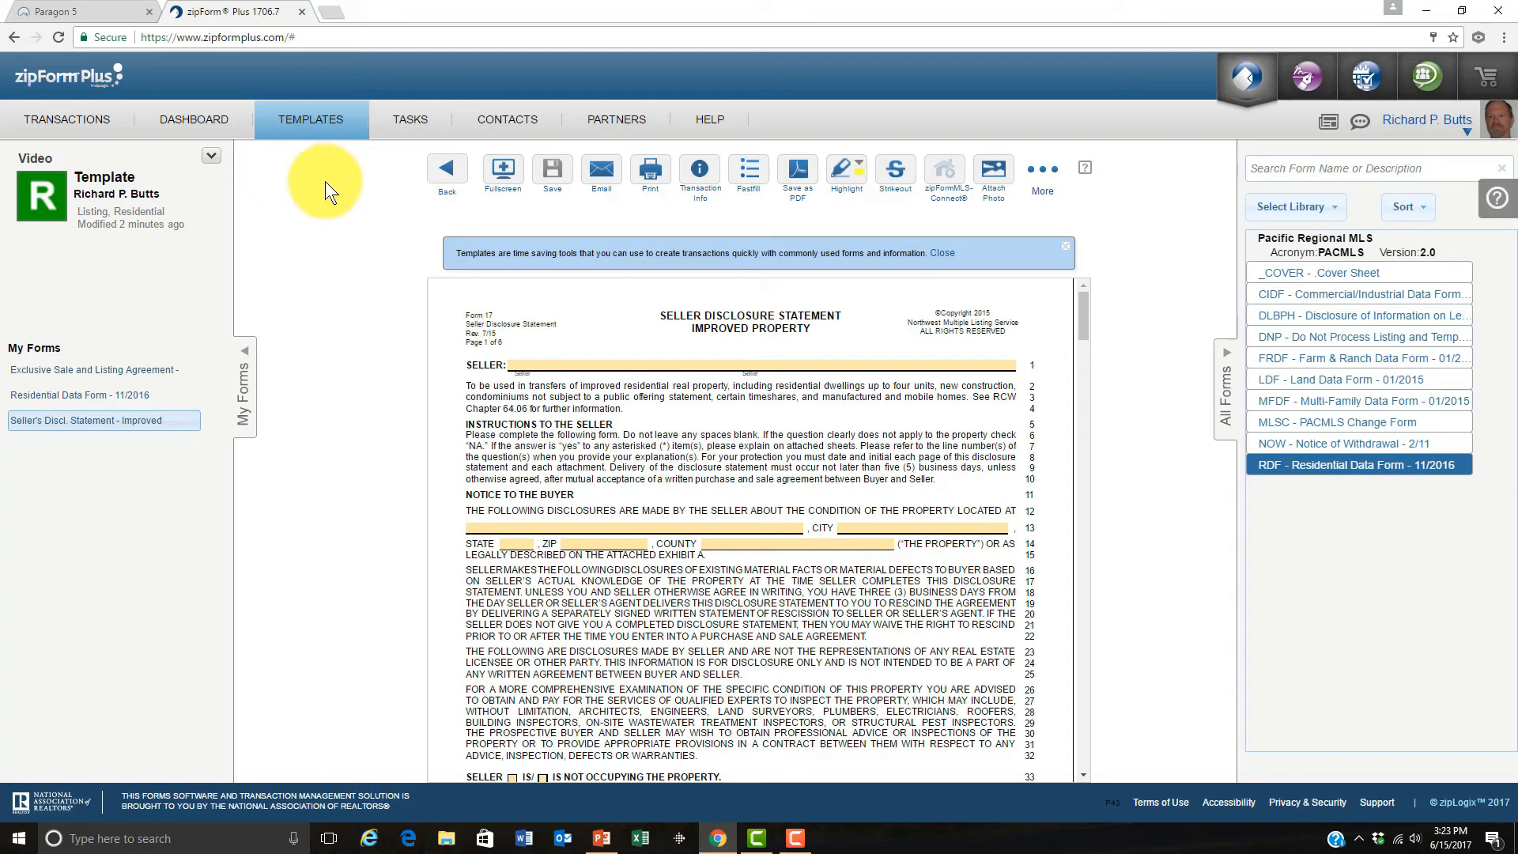
- Start a new transaction named "Video" with transaction type Listing and property type Residential
mouse_move(64, 117)
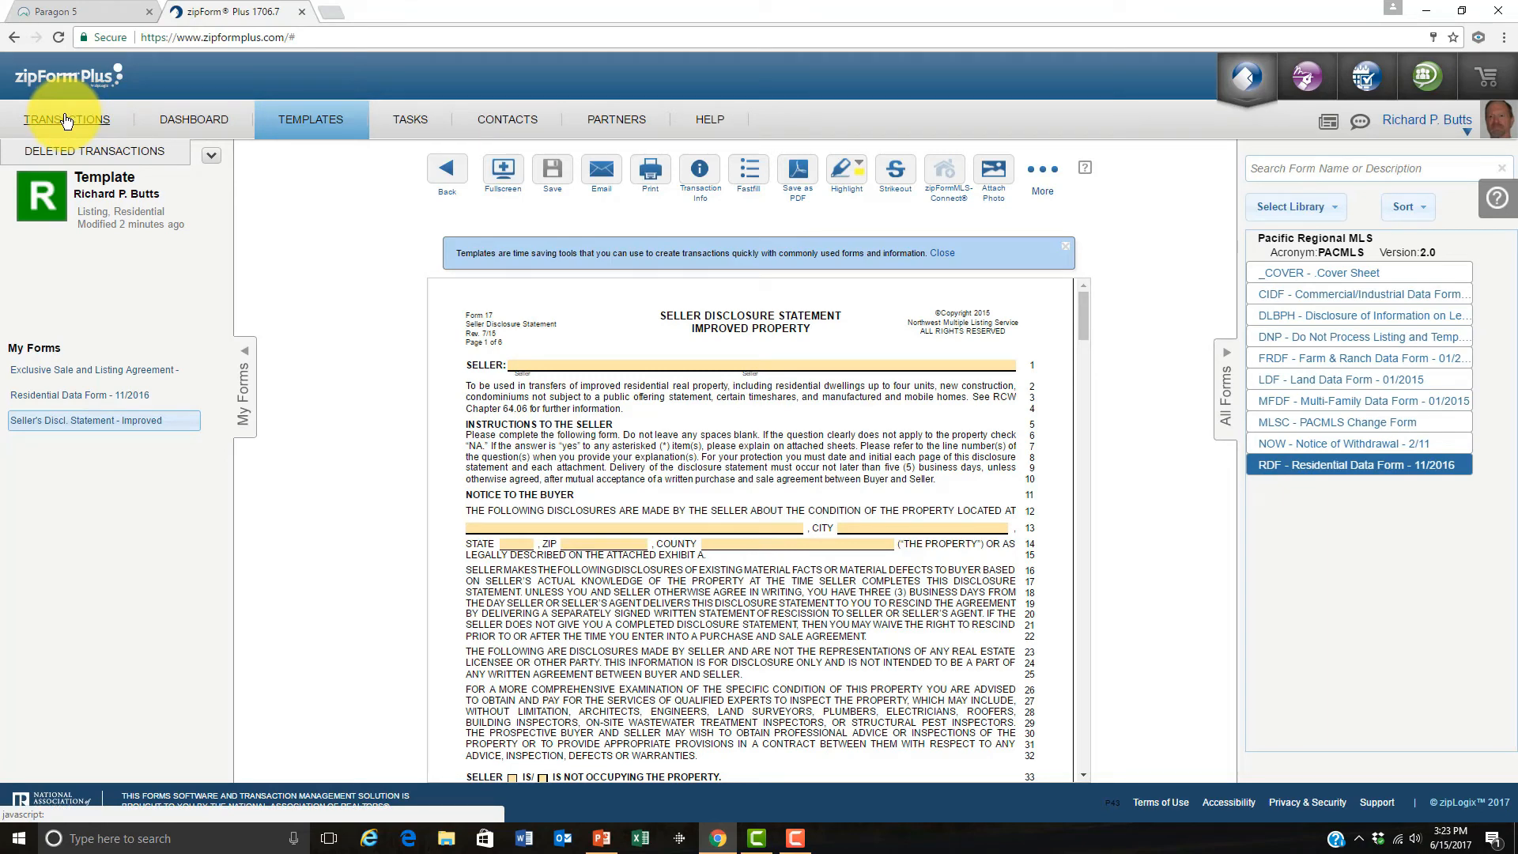
click(67, 120)
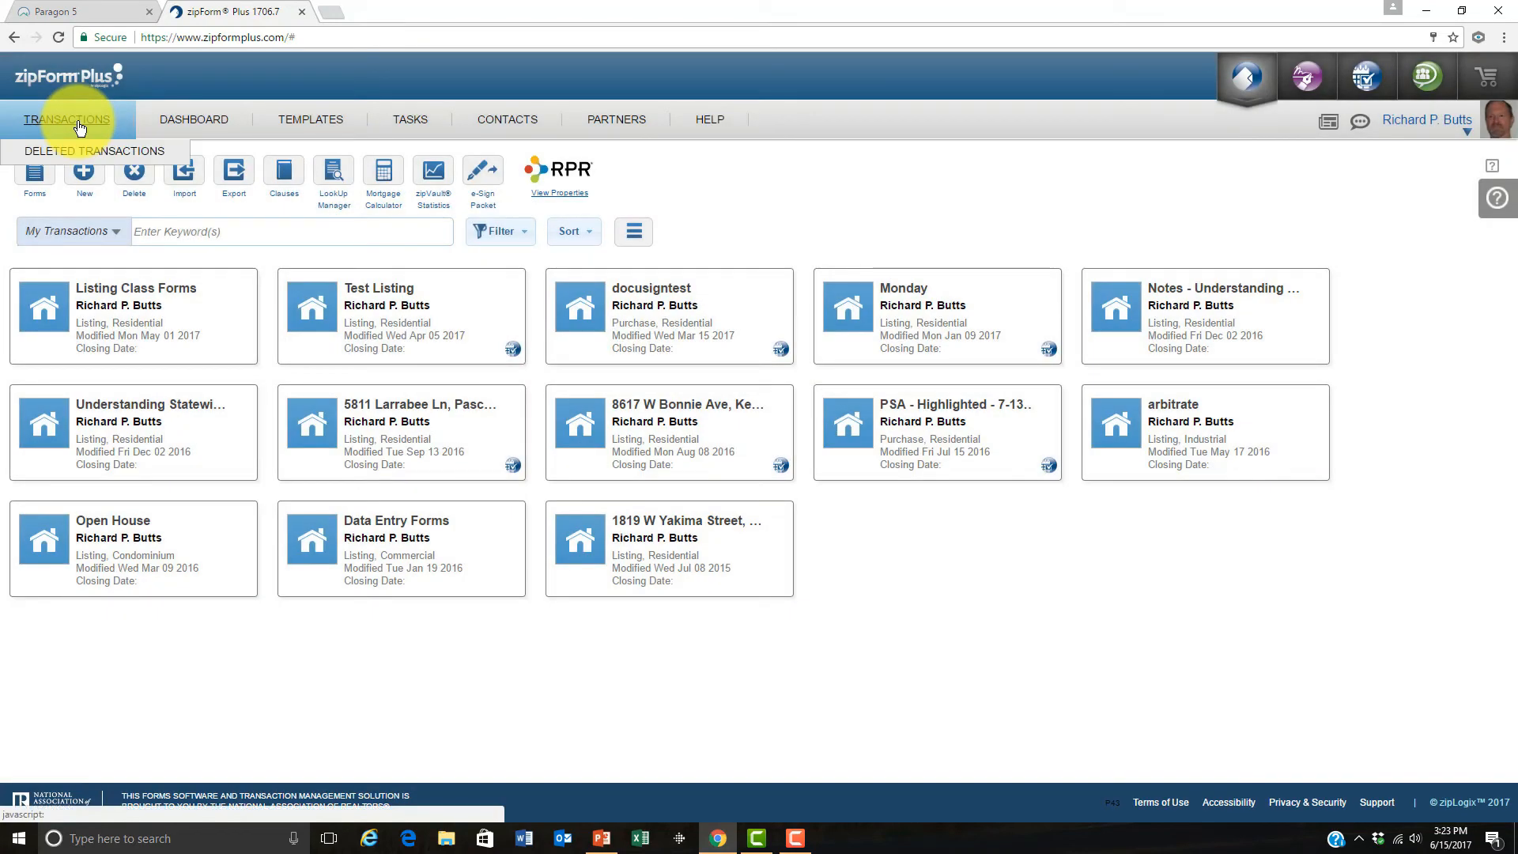
click(83, 175)
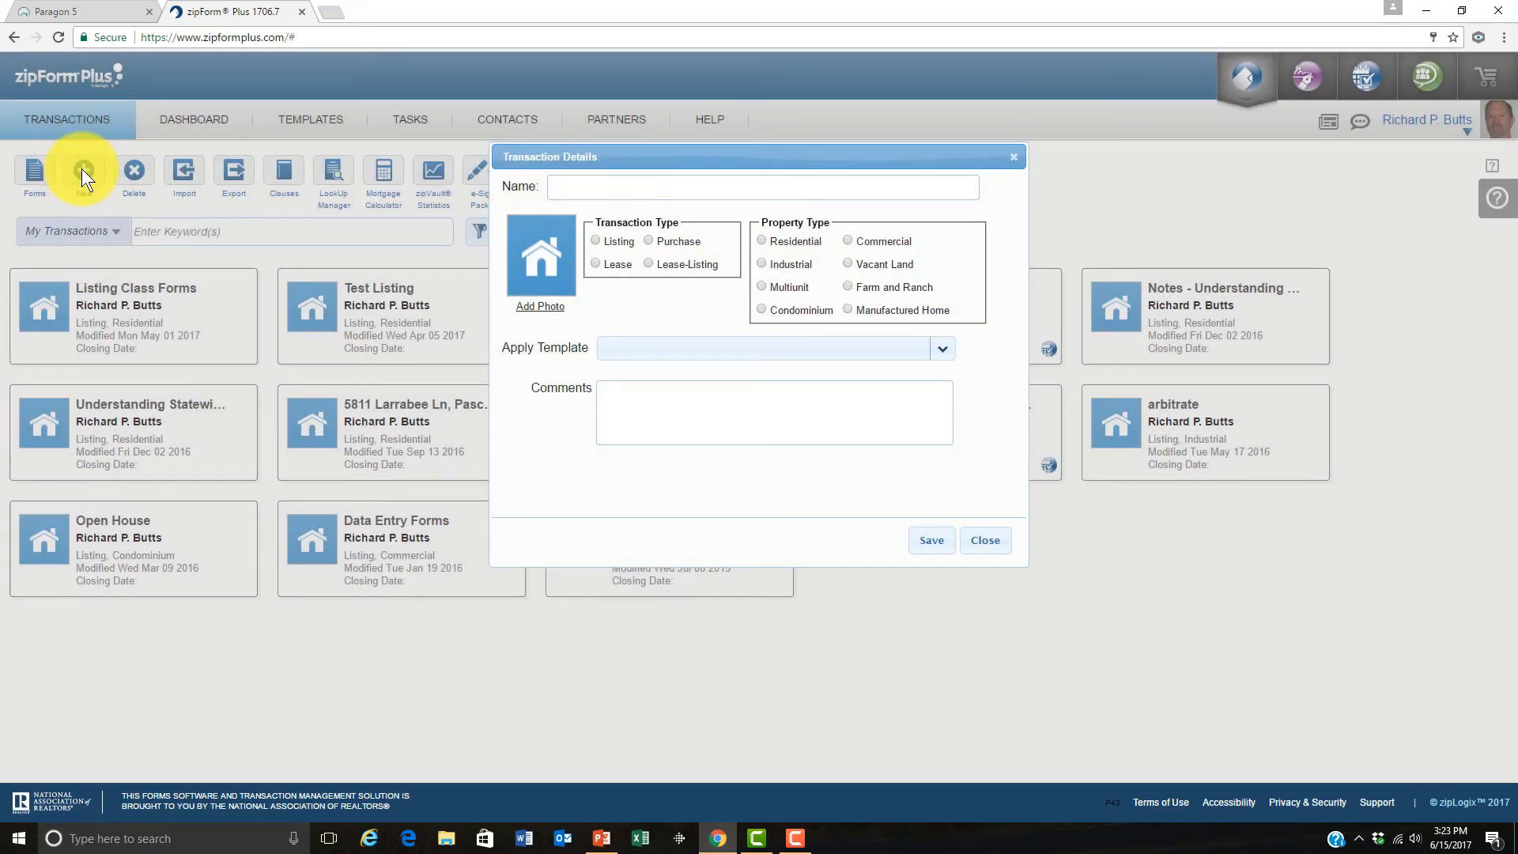
text(Video)
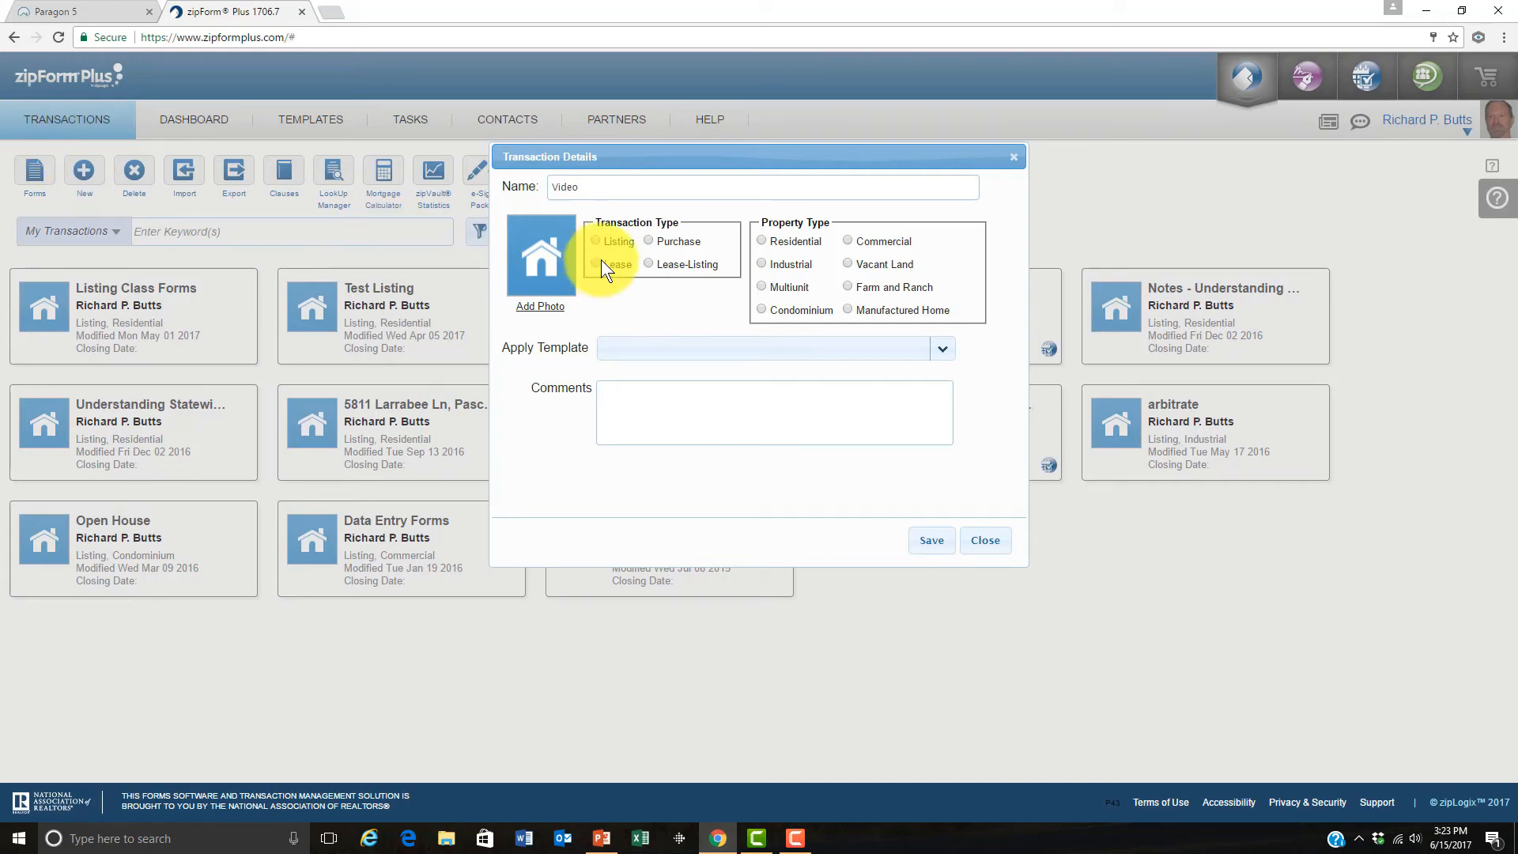
click(594, 240)
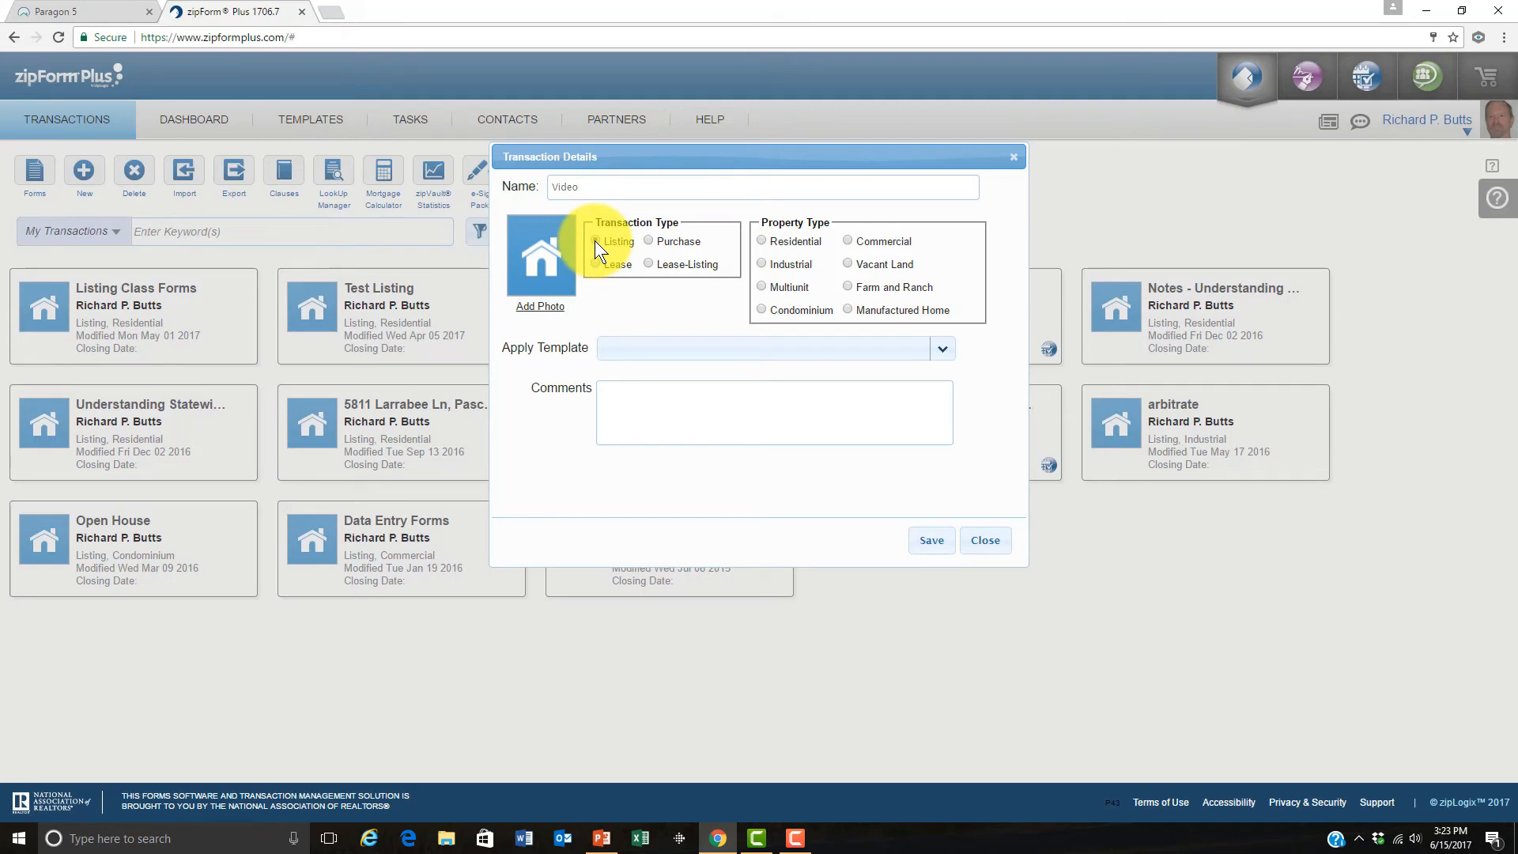
click(761, 241)
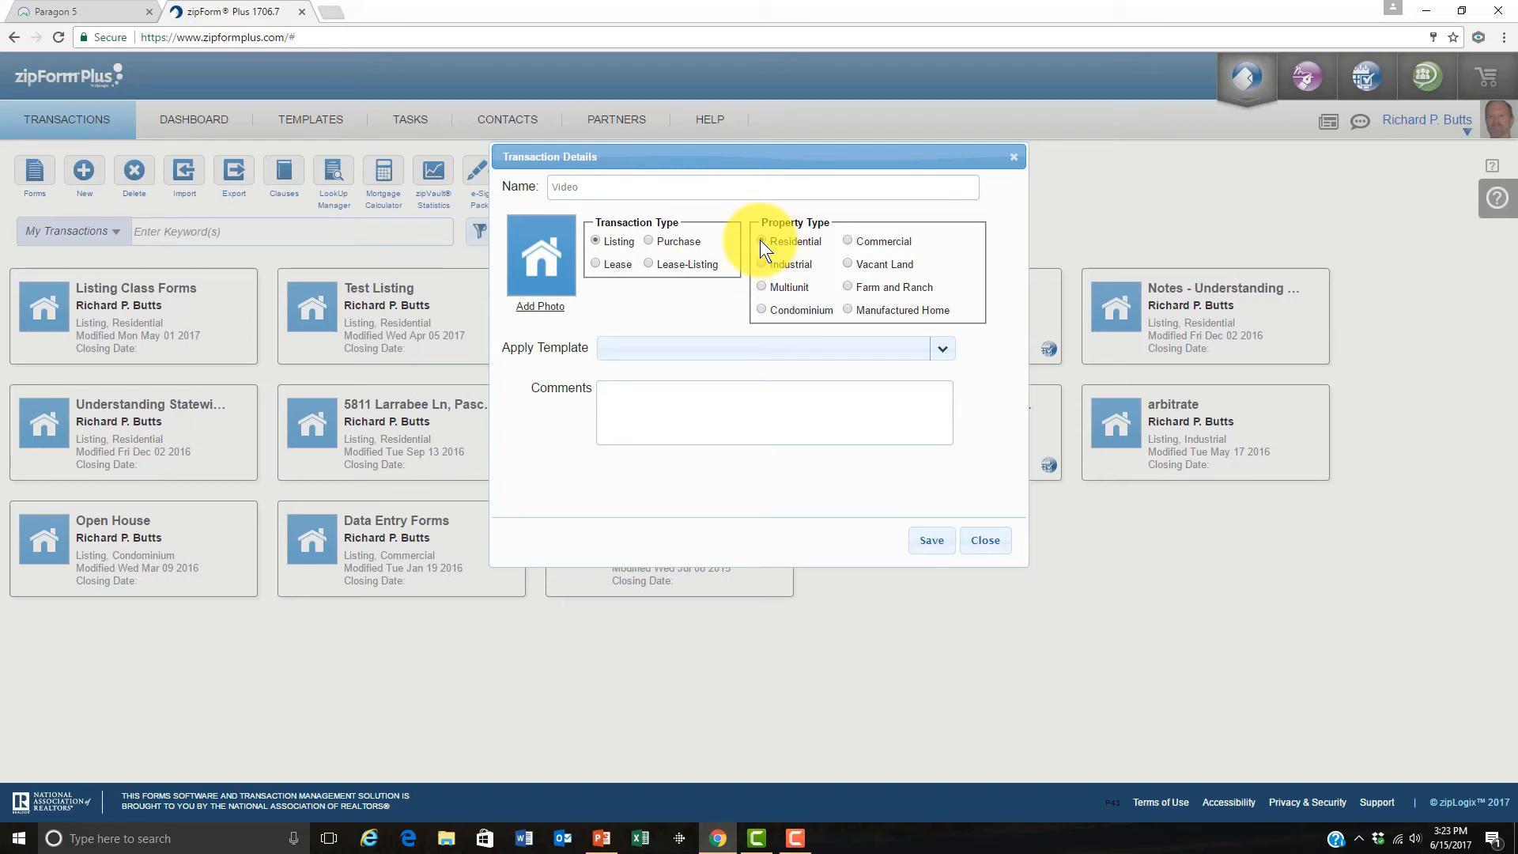
- Apply the agent template "Video" to the new transaction and save it
click(943, 354)
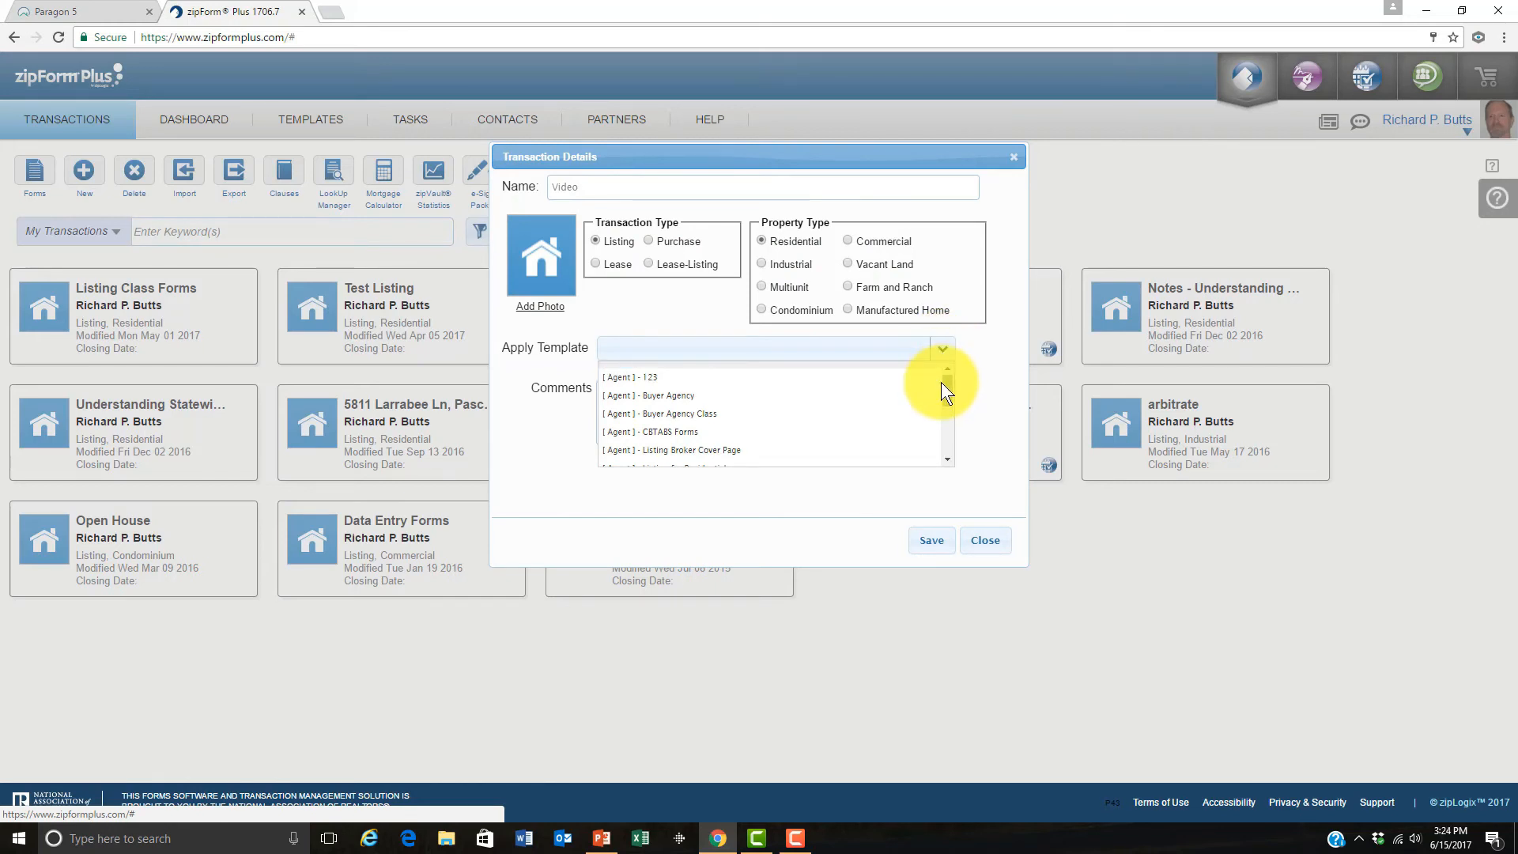
drag(946, 384, 947, 448)
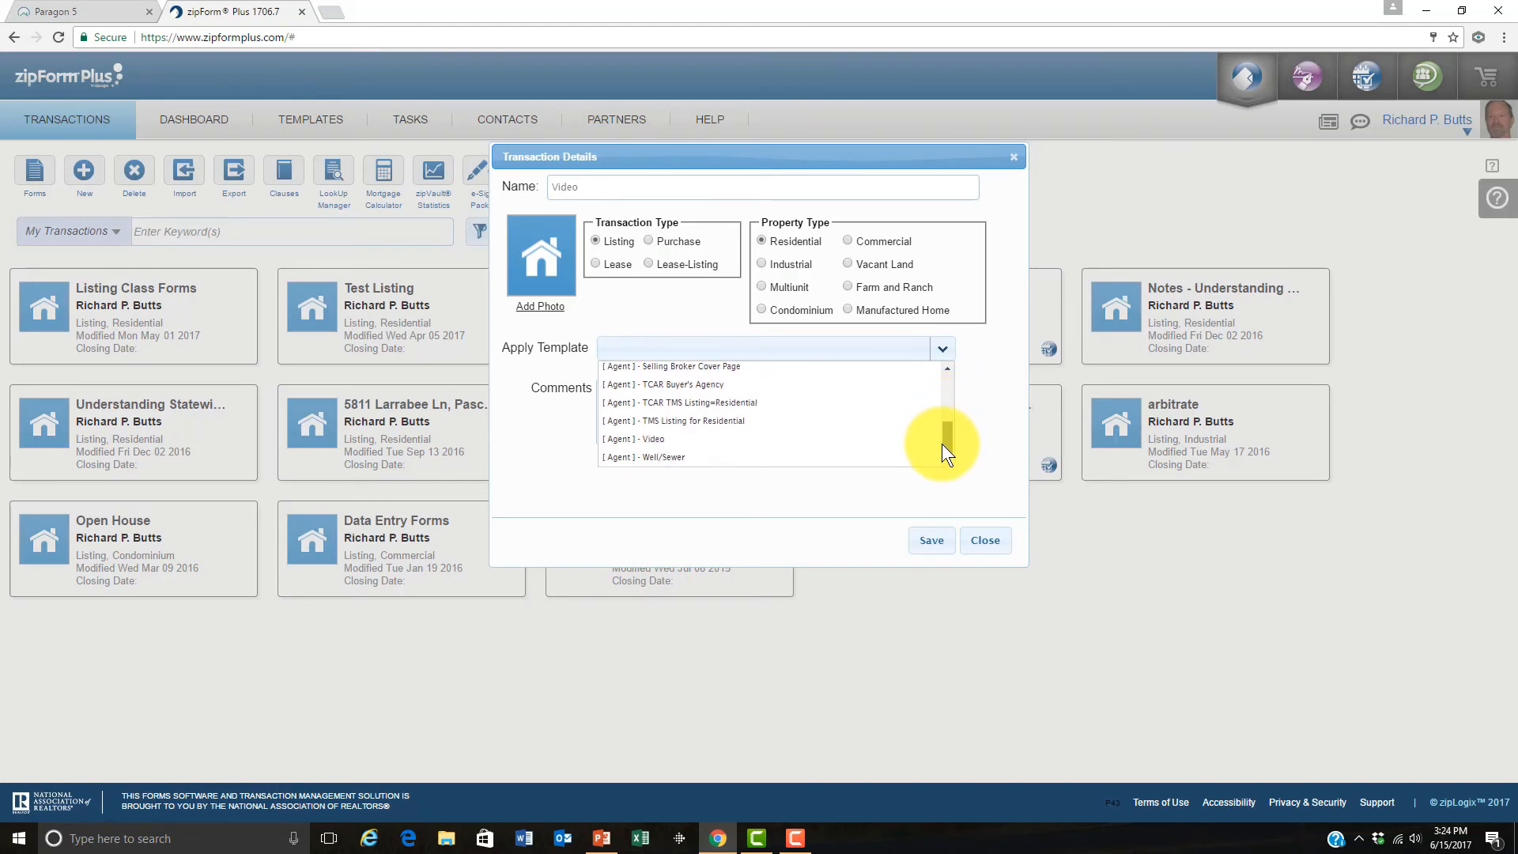
click(671, 447)
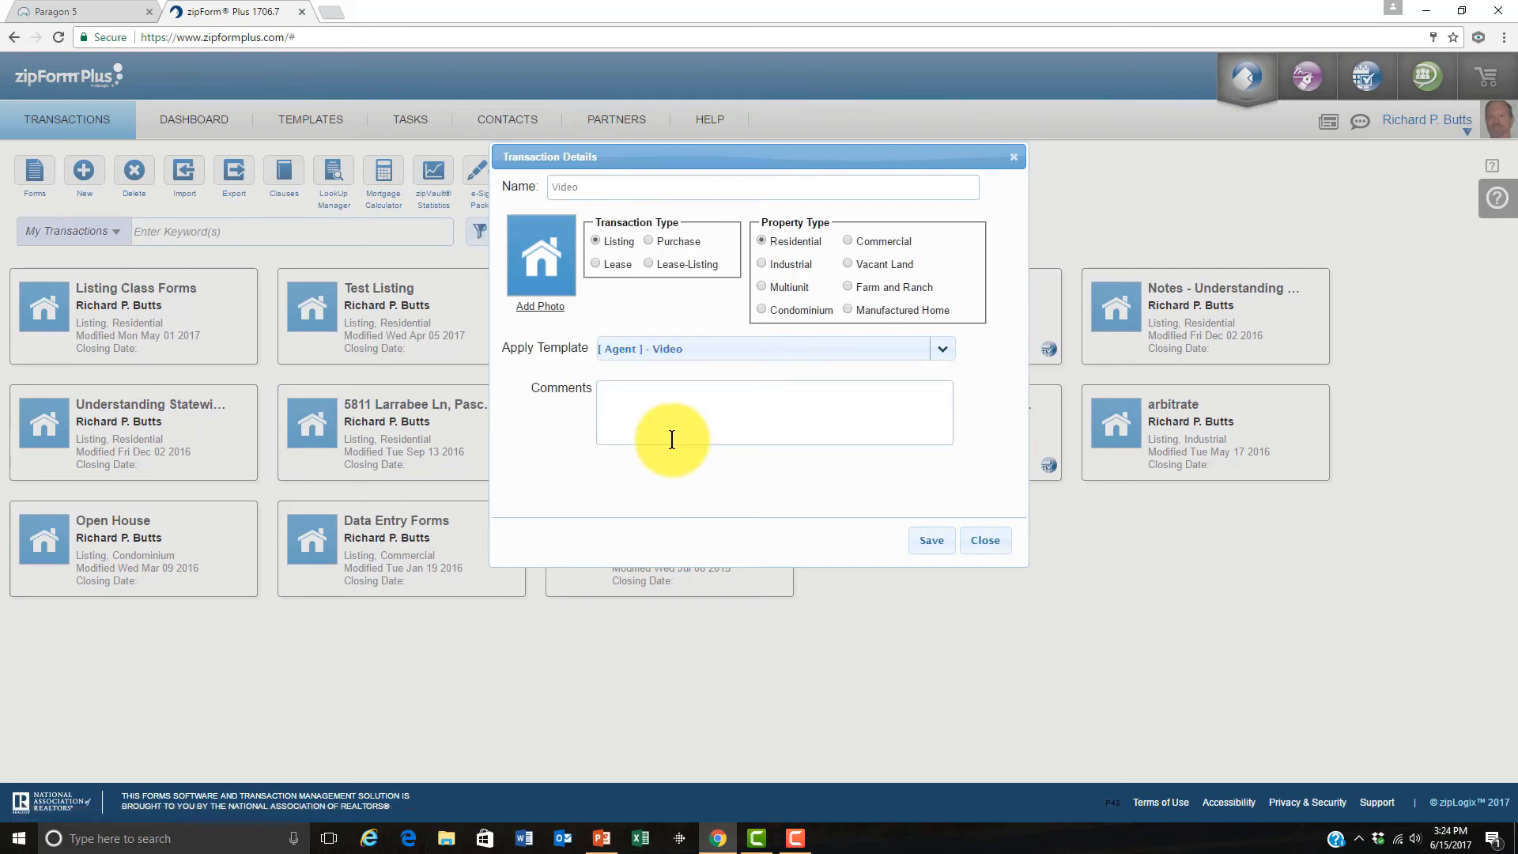
click(934, 541)
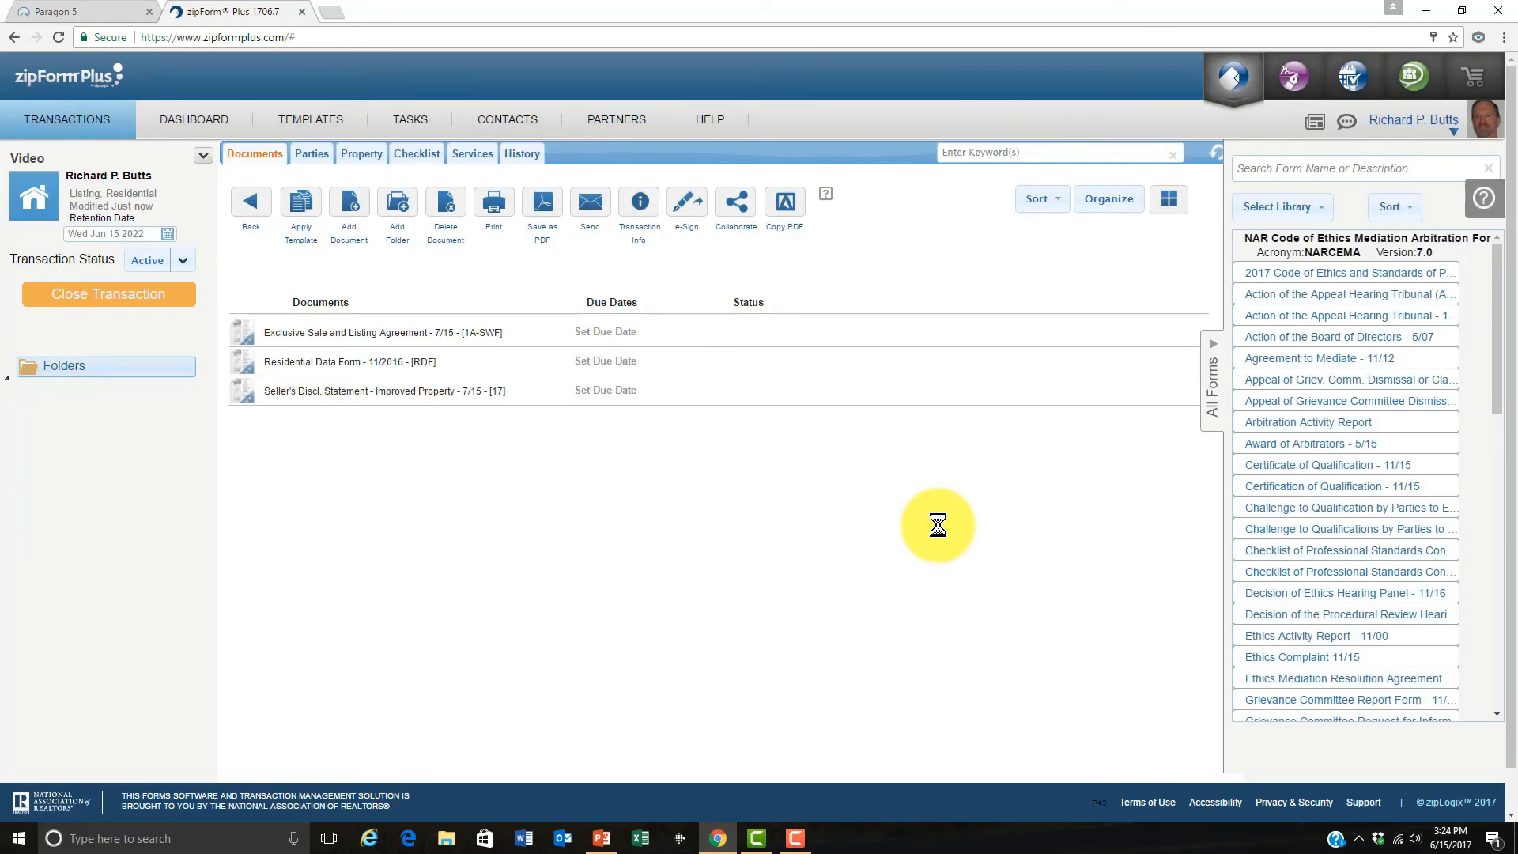
- Check the Exclusive Sale and Listing Agreement in the Video transaction for prefilled entries, revisiting the Video template in between
click(355, 339)
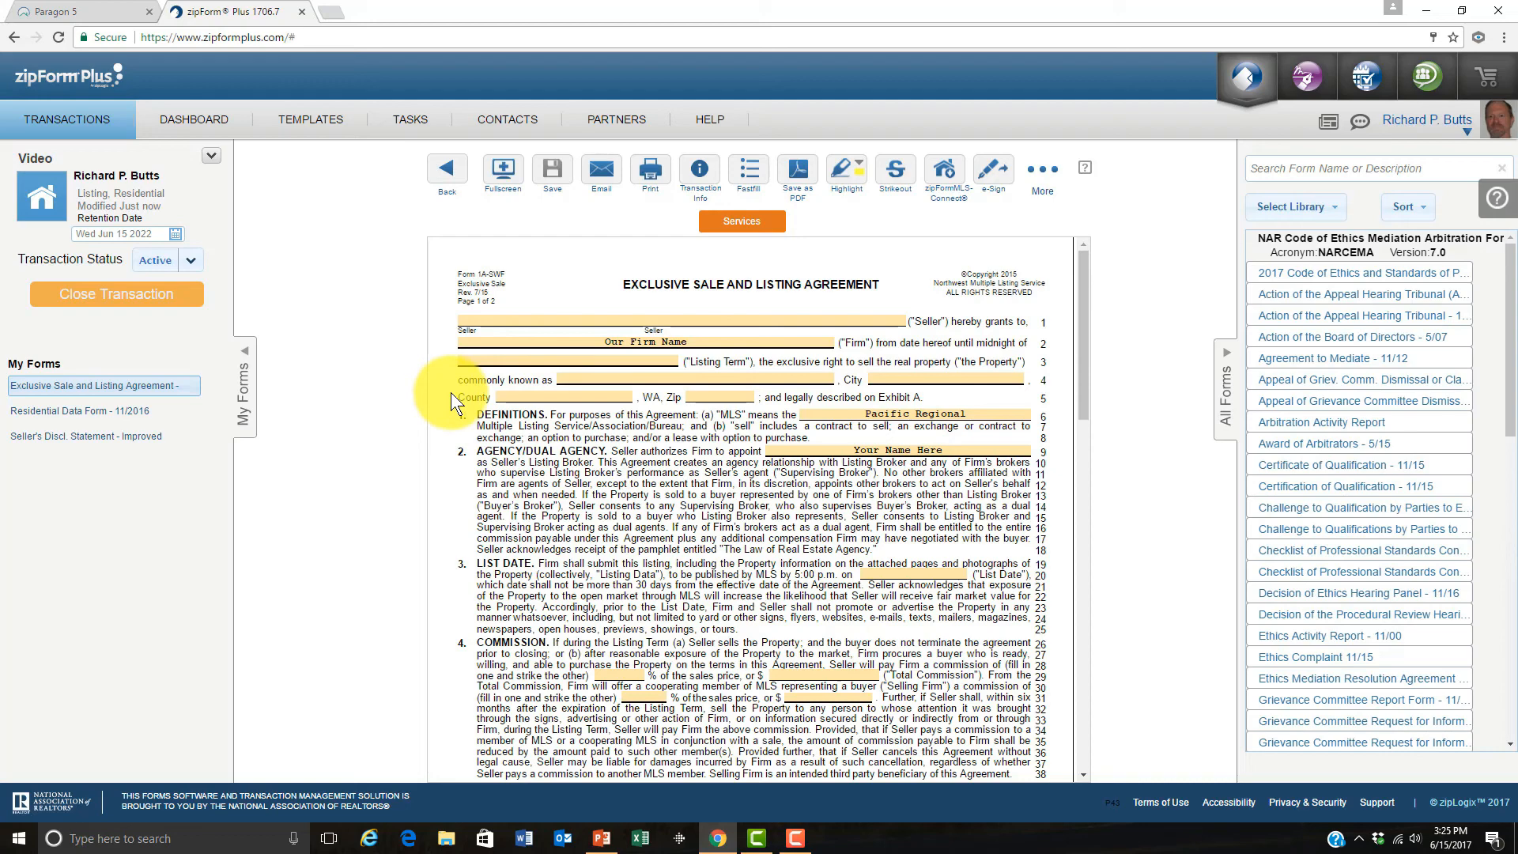
click(304, 120)
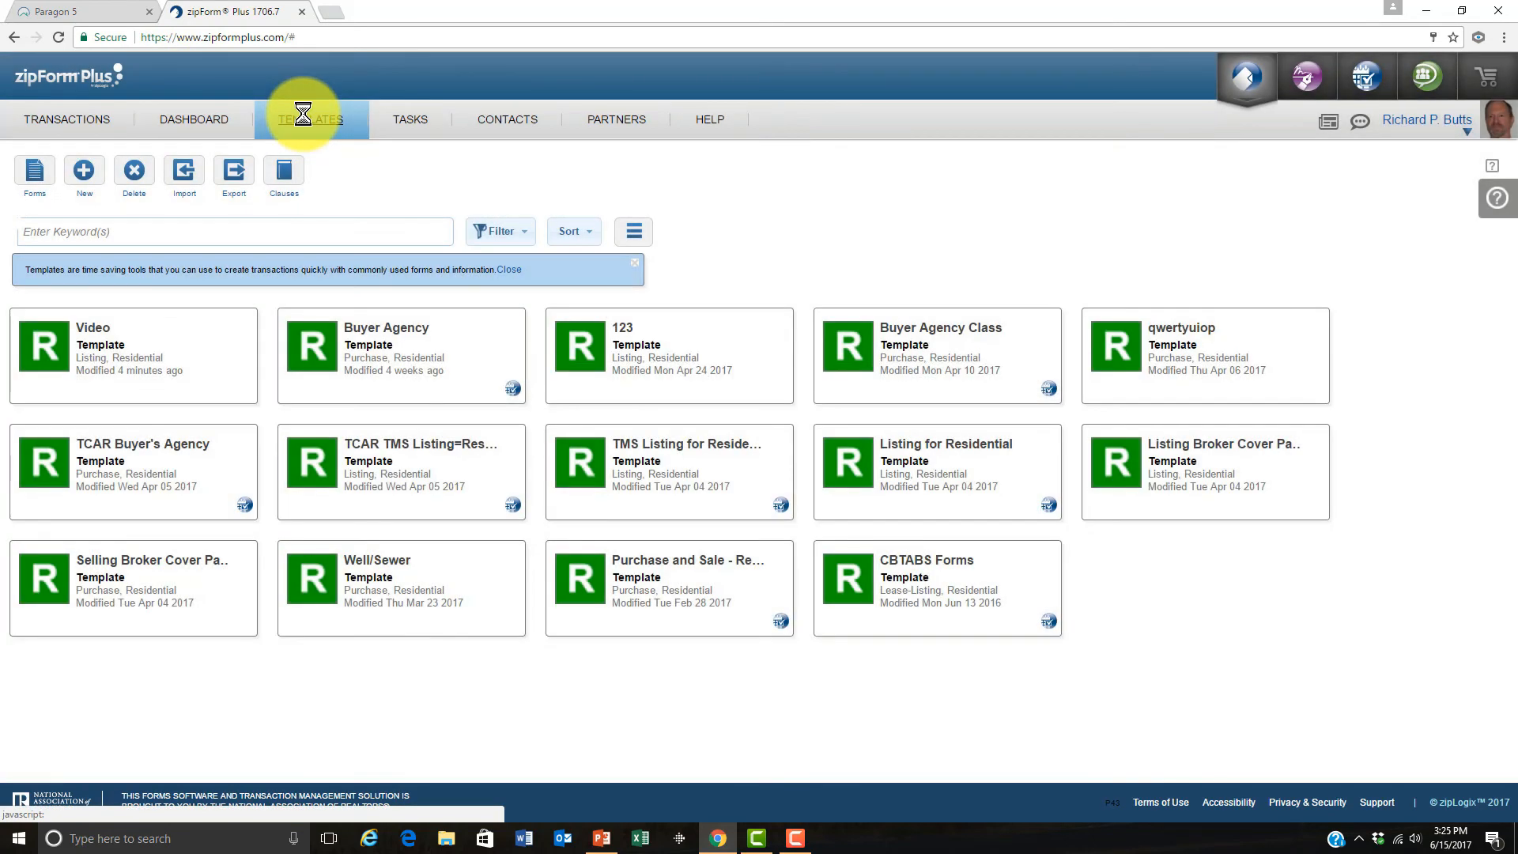
click(121, 351)
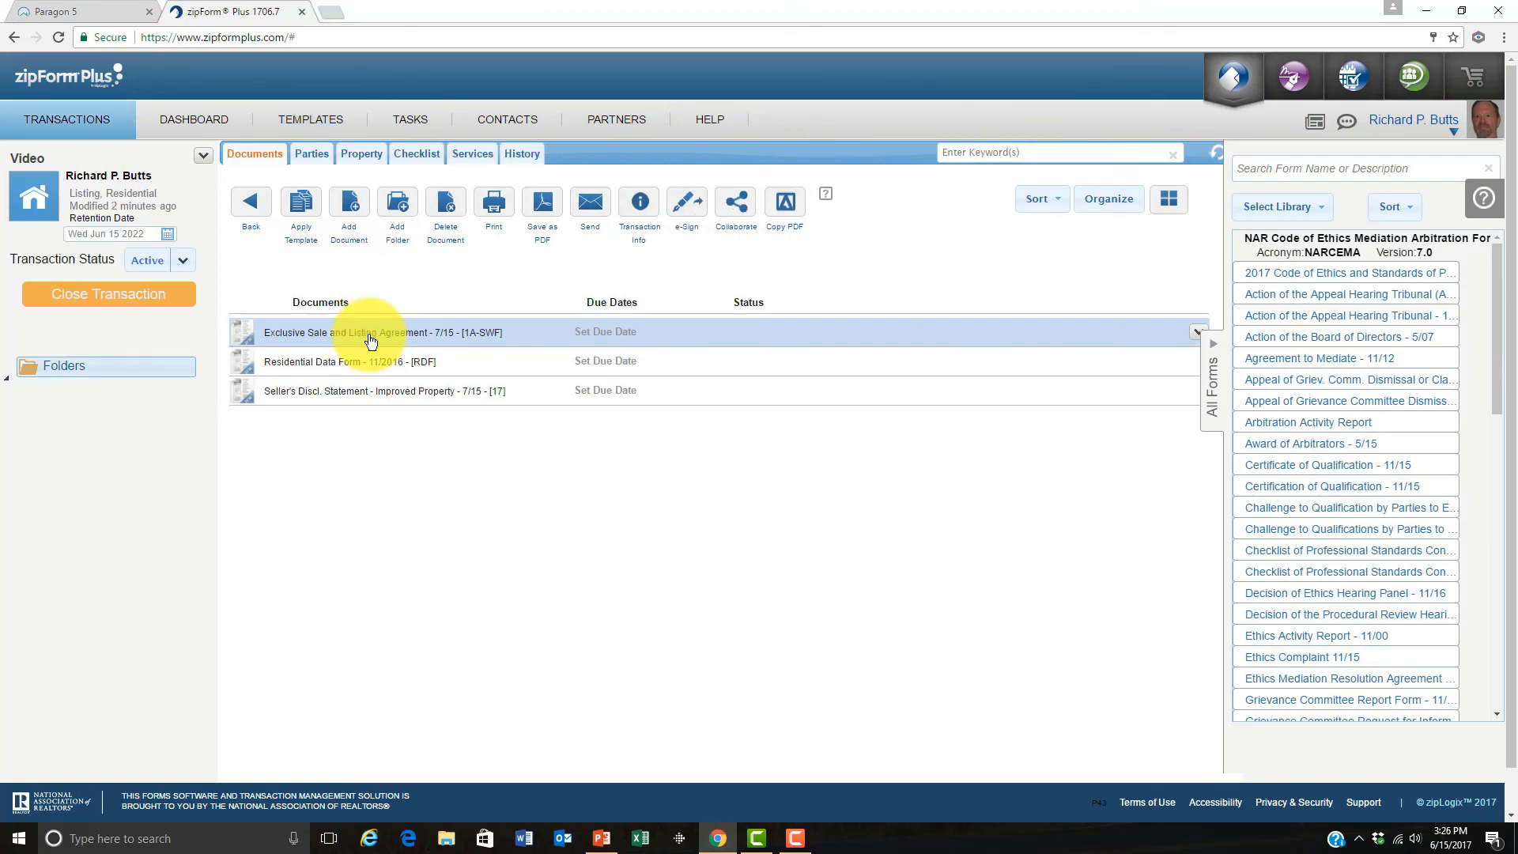
double_click(371, 340)
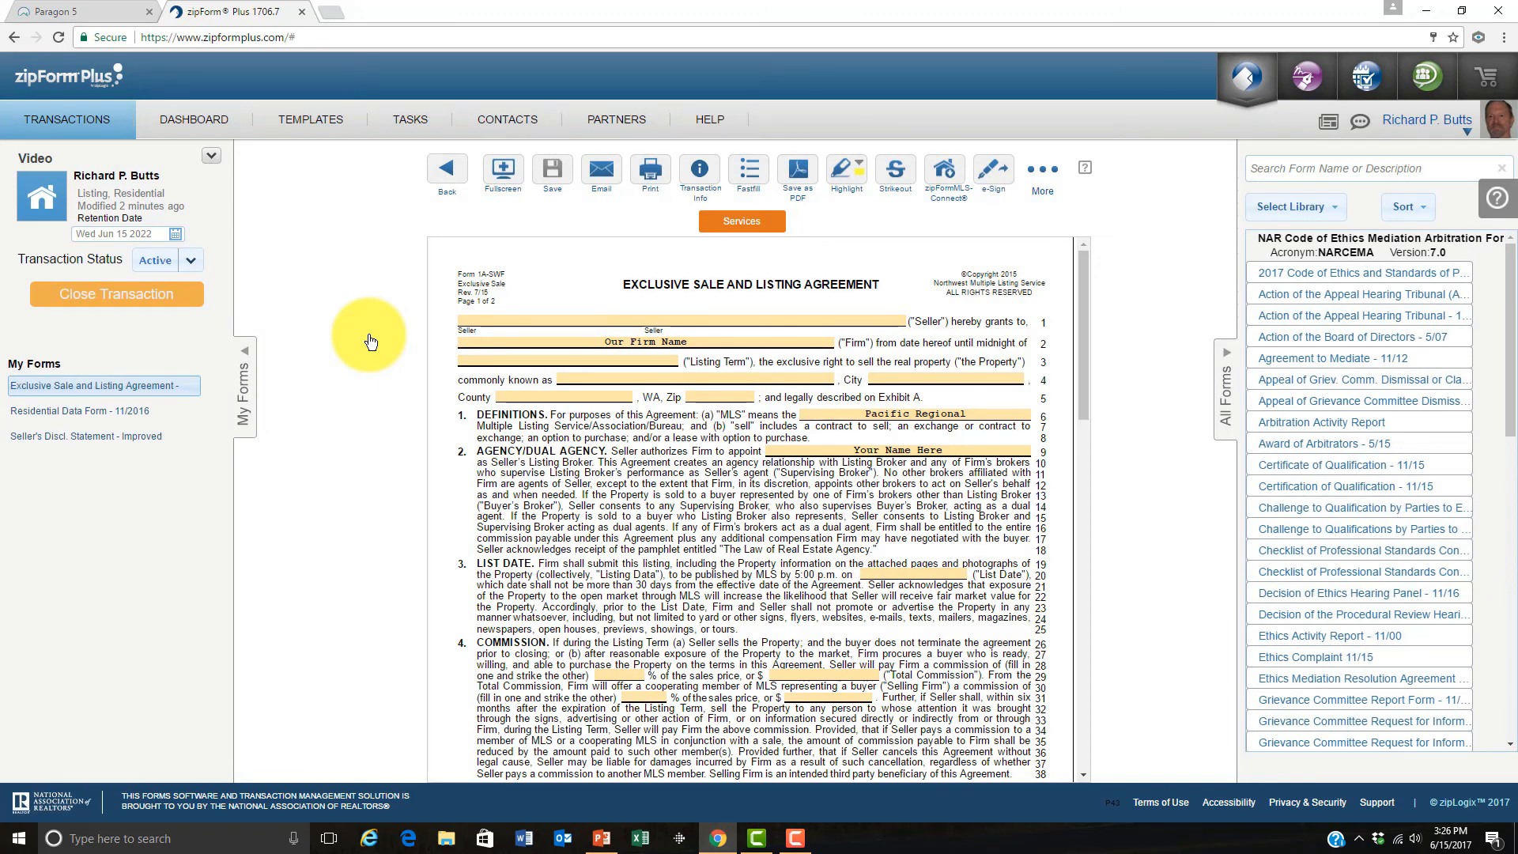